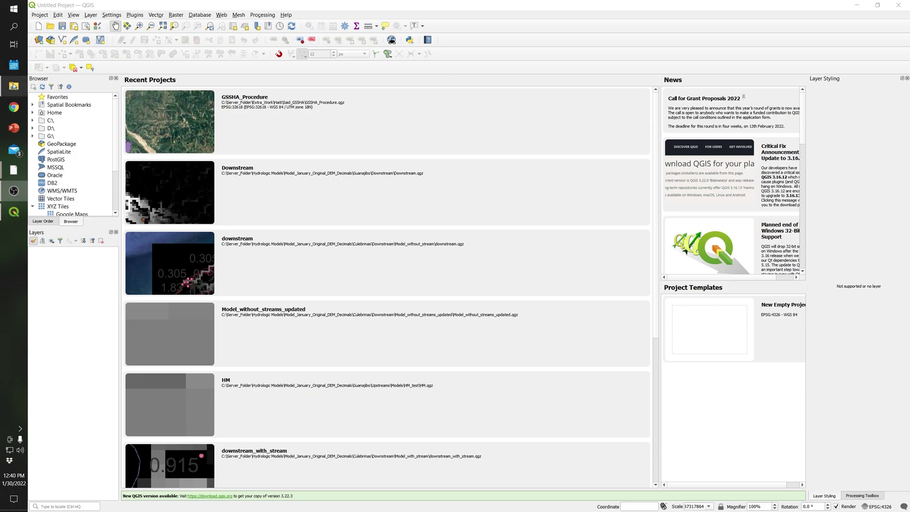
Drag Watersheds.shp from the Watersheds folder onto the QGIS map, then select the Watersheds layer
click(21, 86)
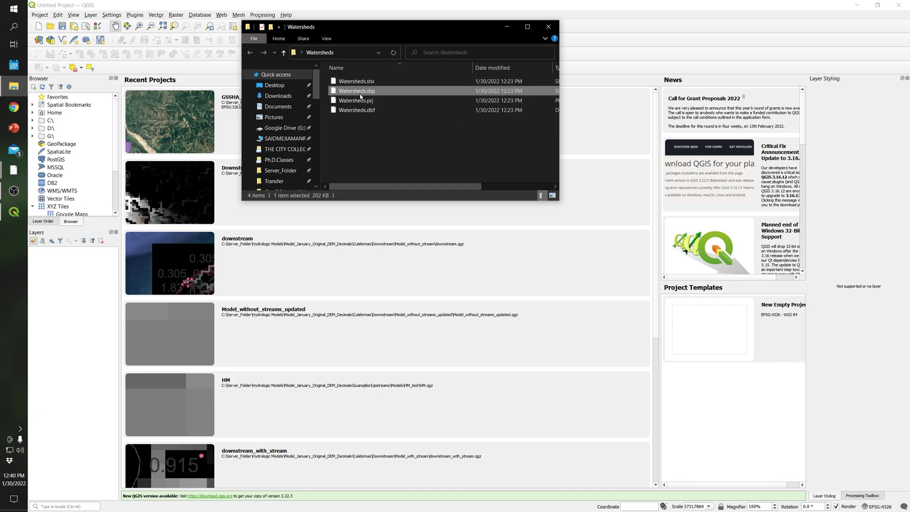
mouse_move(359, 94)
mouse_down()
mouse_move(400, 107)
mouse_move(410, 319)
mouse_up()
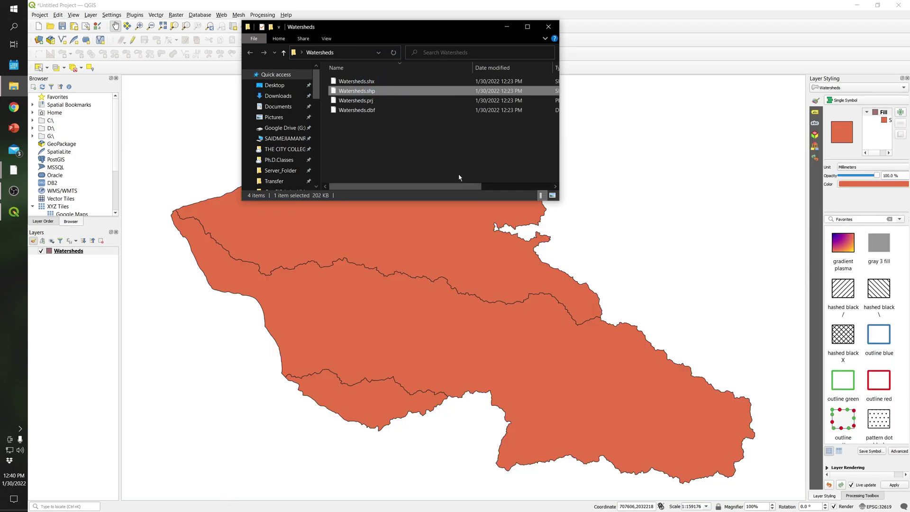
click(507, 27)
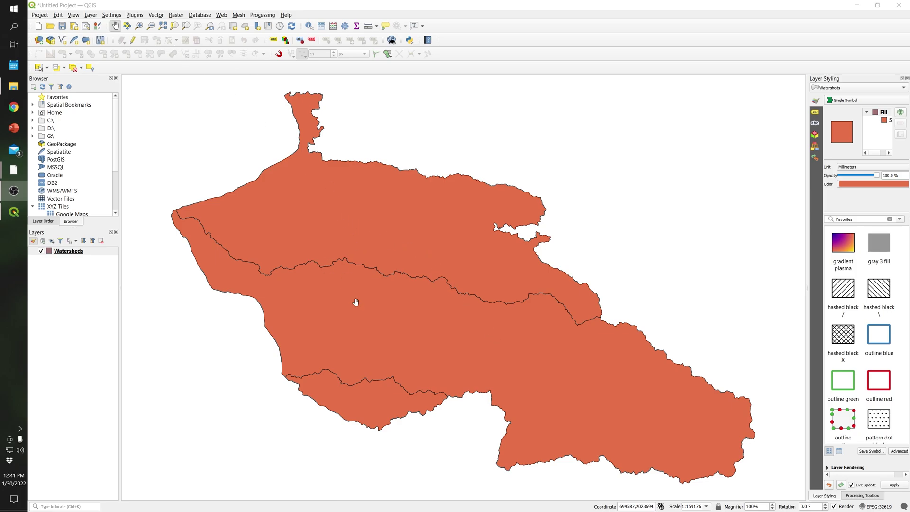
click(79, 254)
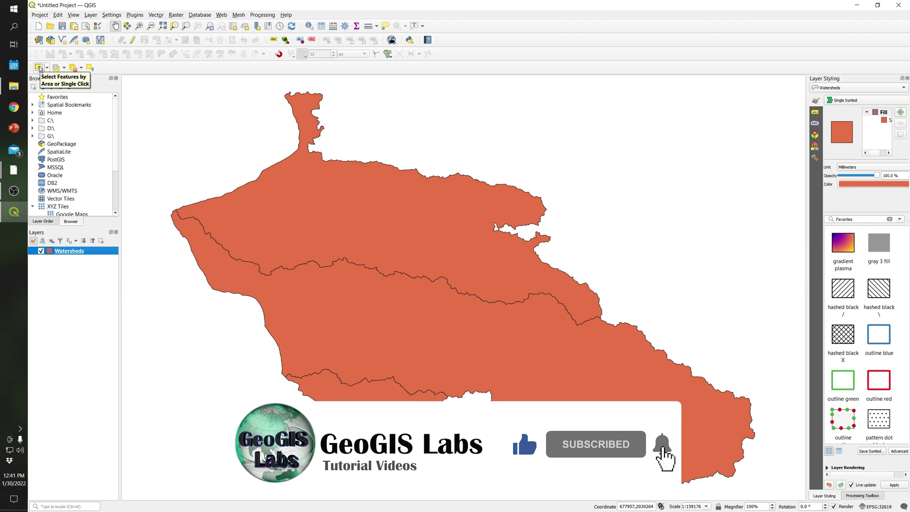
Select the middle watershed polygon and export it with Save Selected Features As
click(40, 70)
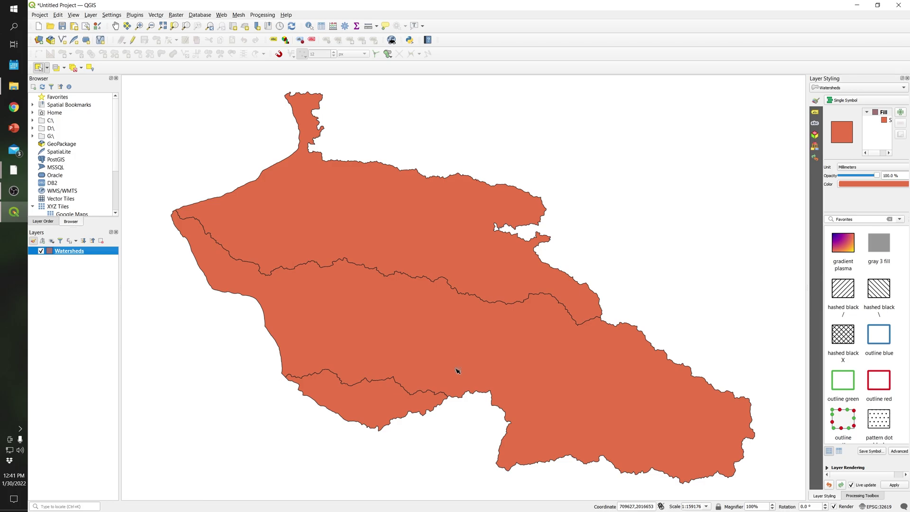
click(392, 336)
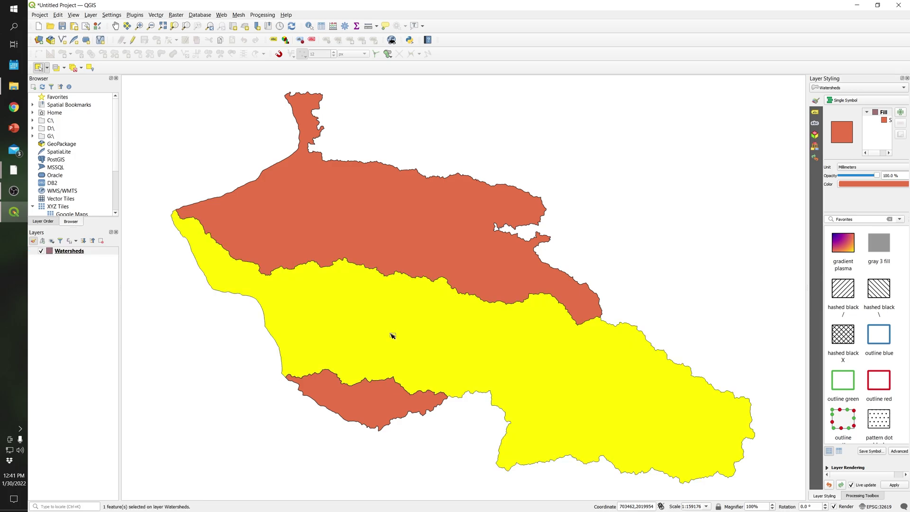
right_click(70, 252)
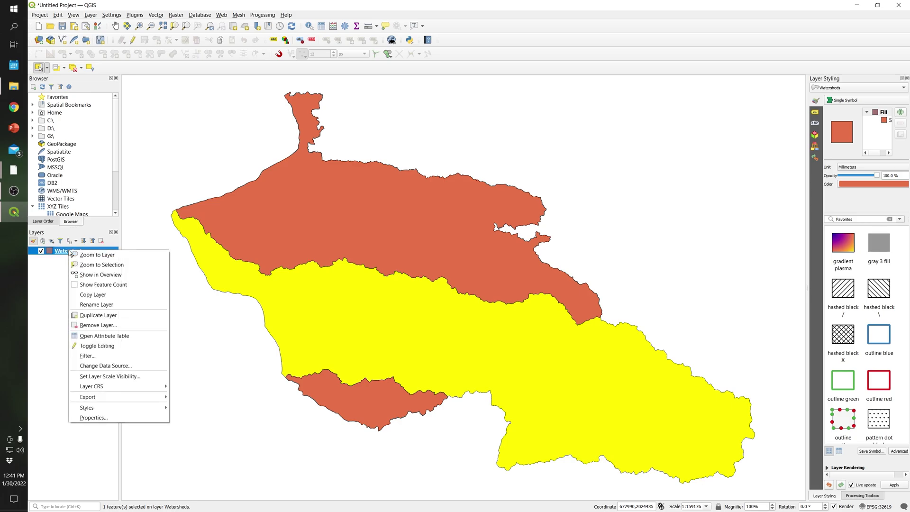
mouse_move(92, 402)
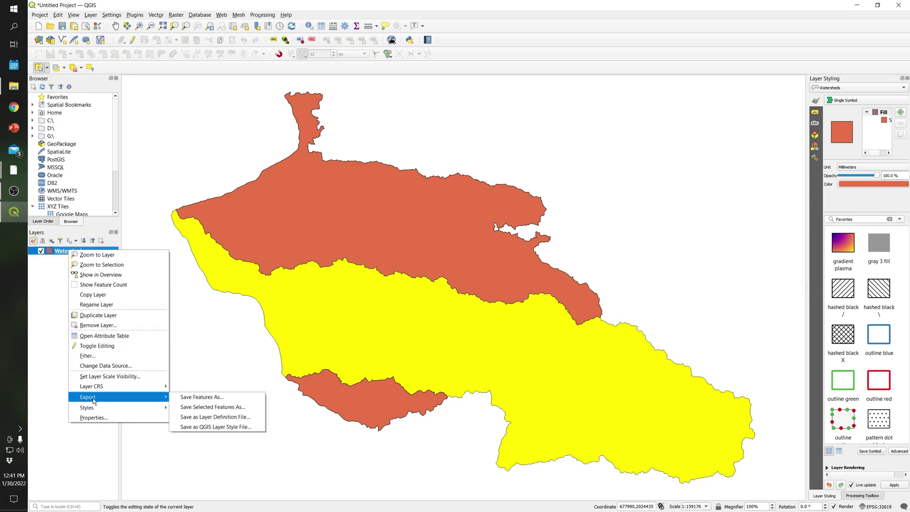
click(234, 410)
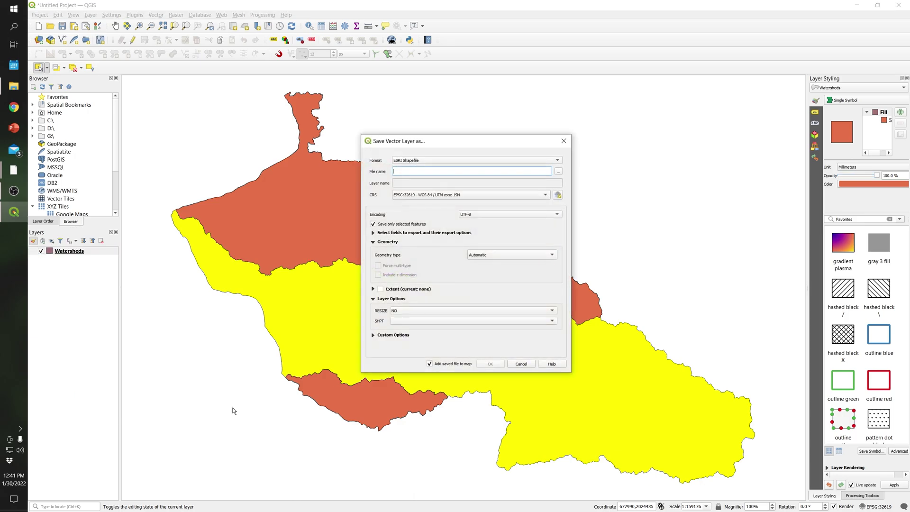
Create a new Single_Shapefile folder inside Desktop\Watersheds for the export
click(558, 171)
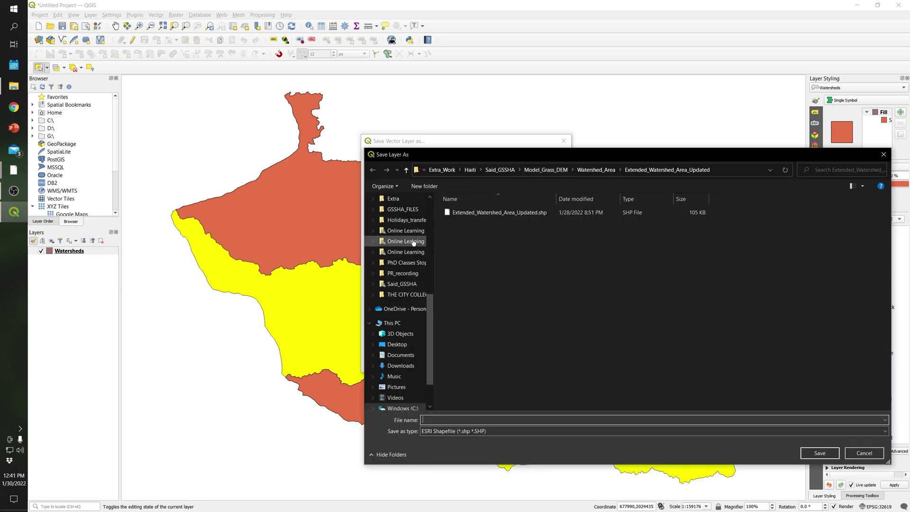
scroll(408, 242, up, 5)
scroll(403, 239, up, 2)
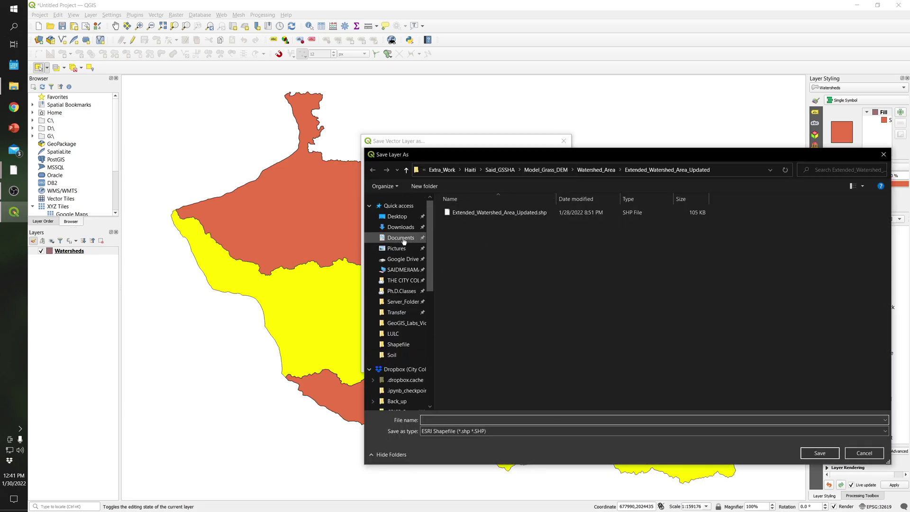
click(392, 216)
click(477, 242)
double_click(476, 241)
right_click(466, 259)
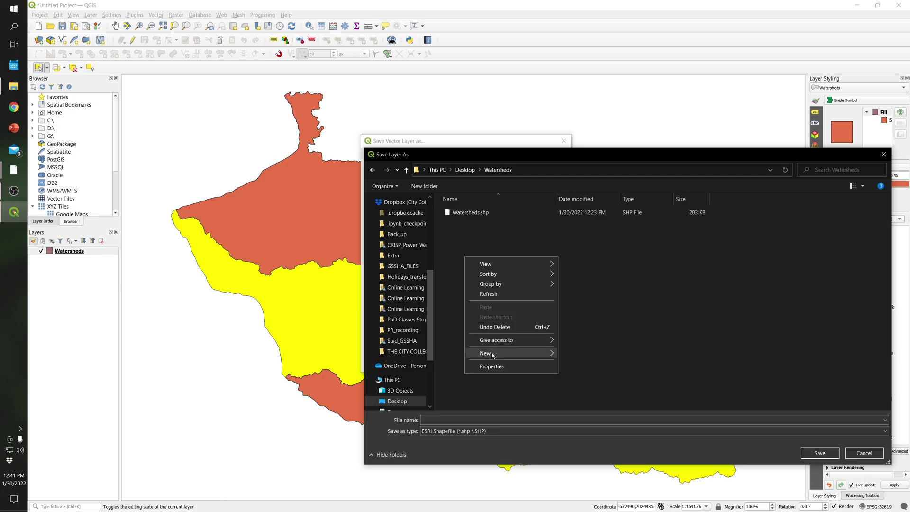
mouse_move(493, 353)
click(593, 199)
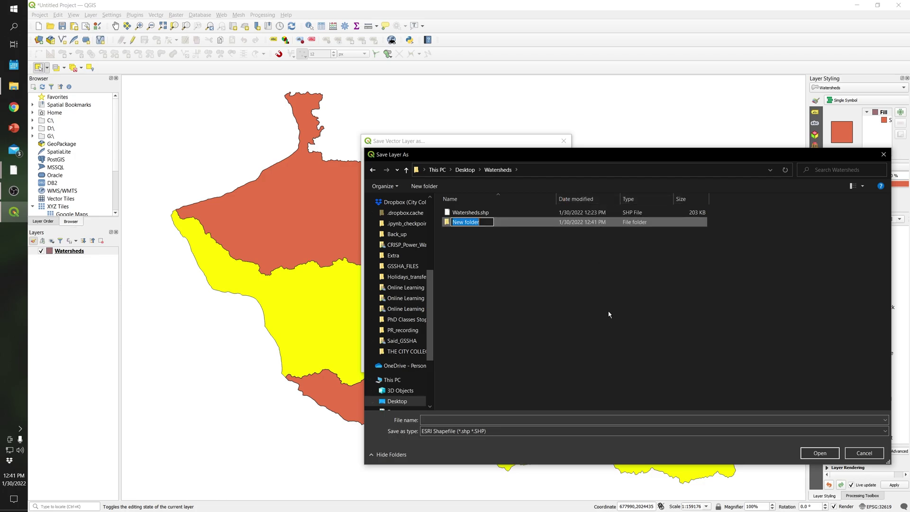
text(Single_Shapefile)
key(Return)
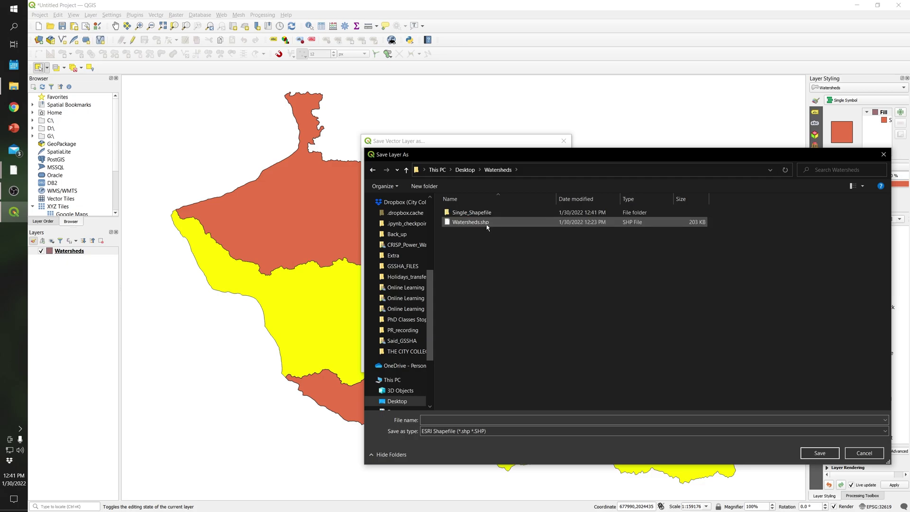
Save the selected watershed as Single_Shapefile in that folder and add it to the map
double_click(474, 213)
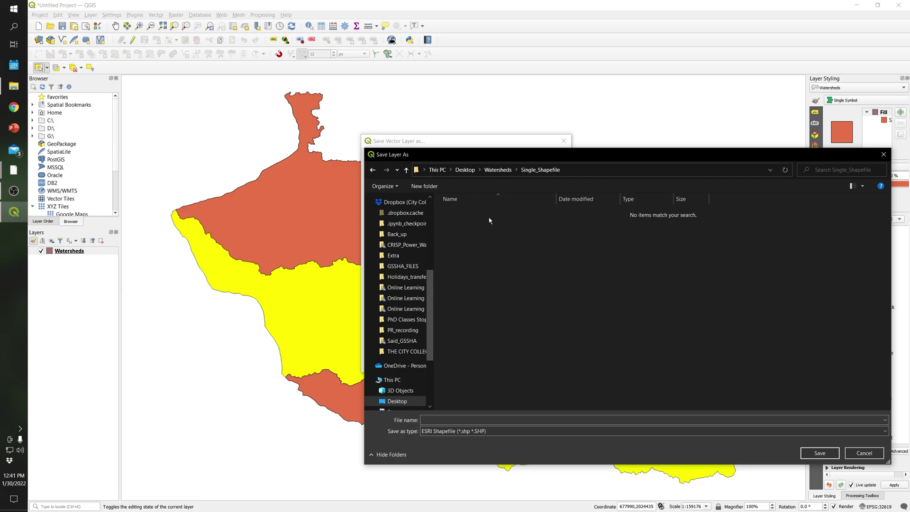
click(471, 418)
text(Single_Shapefile)
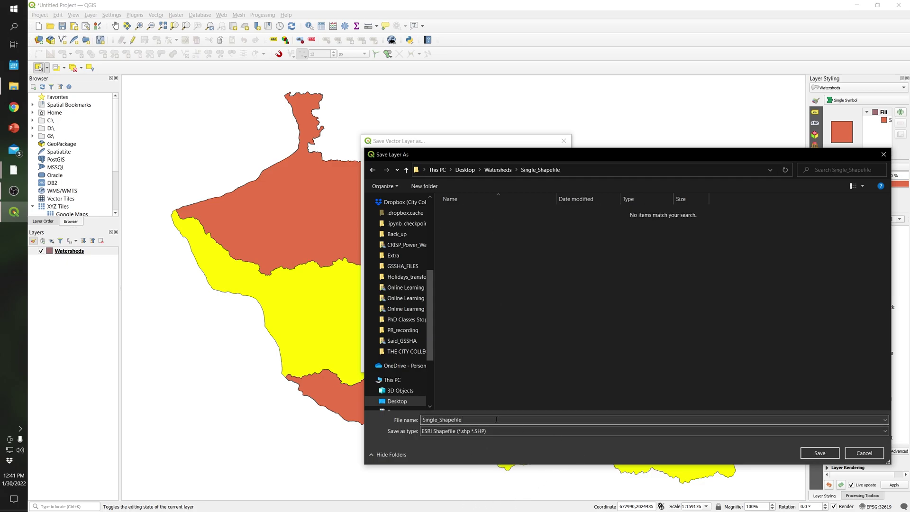
click(820, 452)
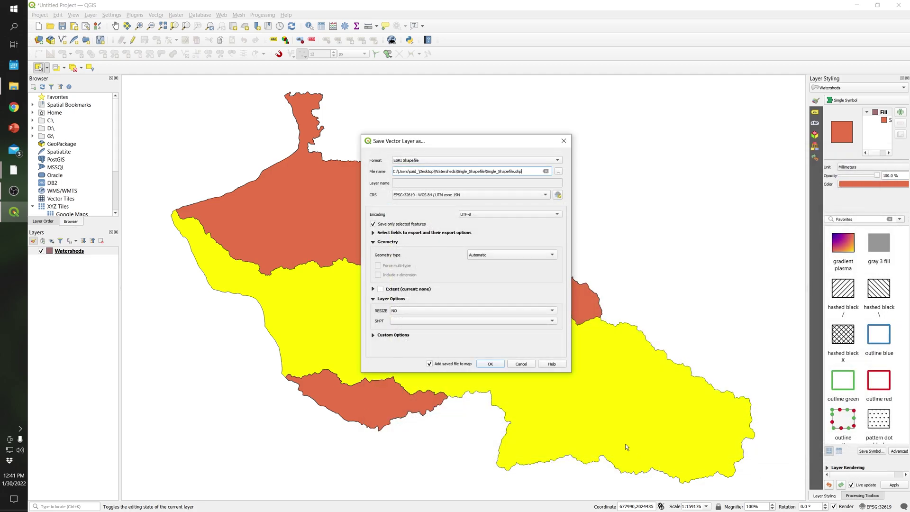
click(491, 364)
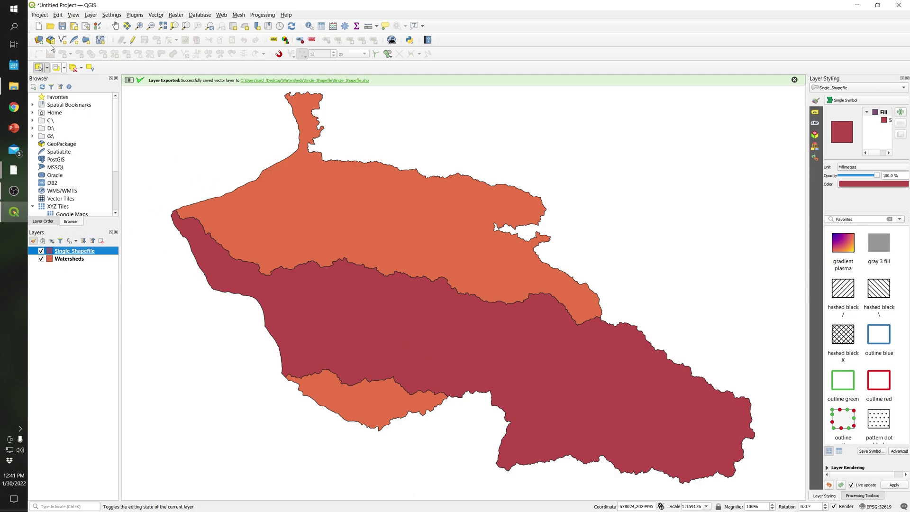
Check that the exported files exist in the Single_Shapefile folder, then close File Explorer
click(13, 87)
double_click(405, 119)
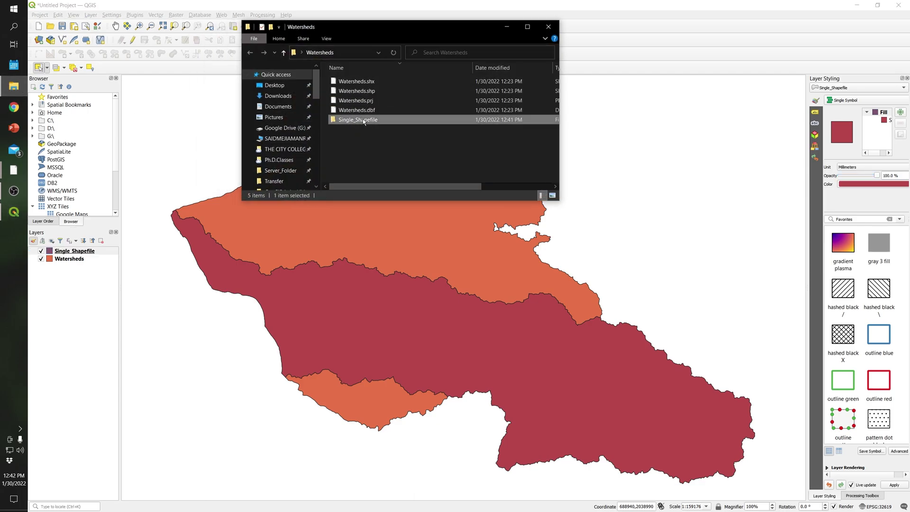
click(250, 52)
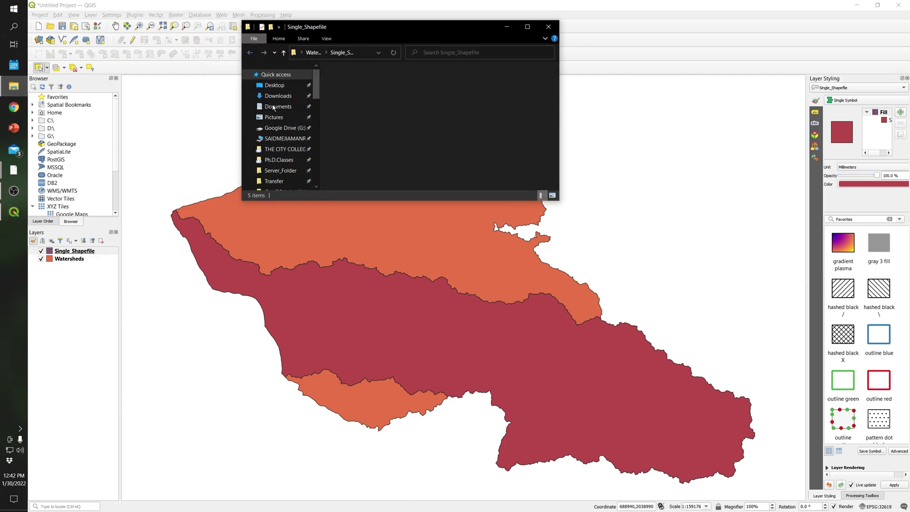
click(41, 259)
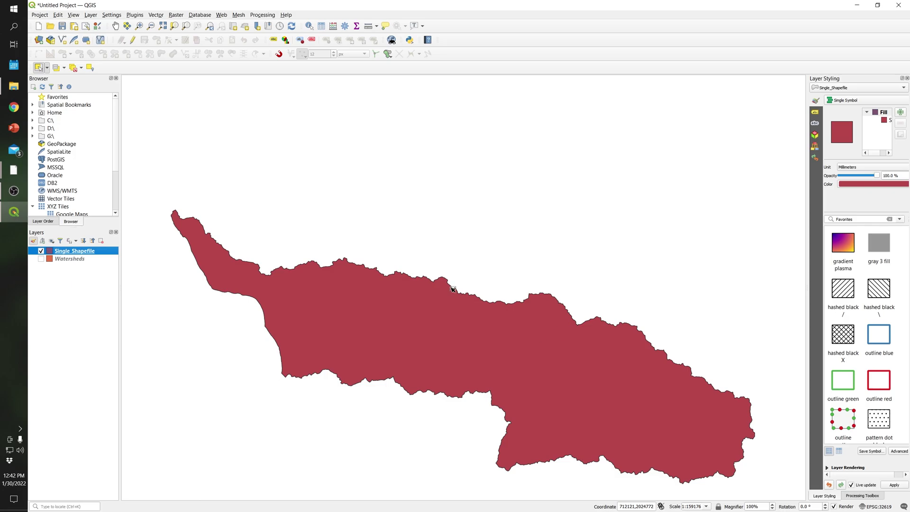
Hide the Single_Shapefile layer and deselect the middle watershed so all three show unselected
click(40, 259)
click(41, 251)
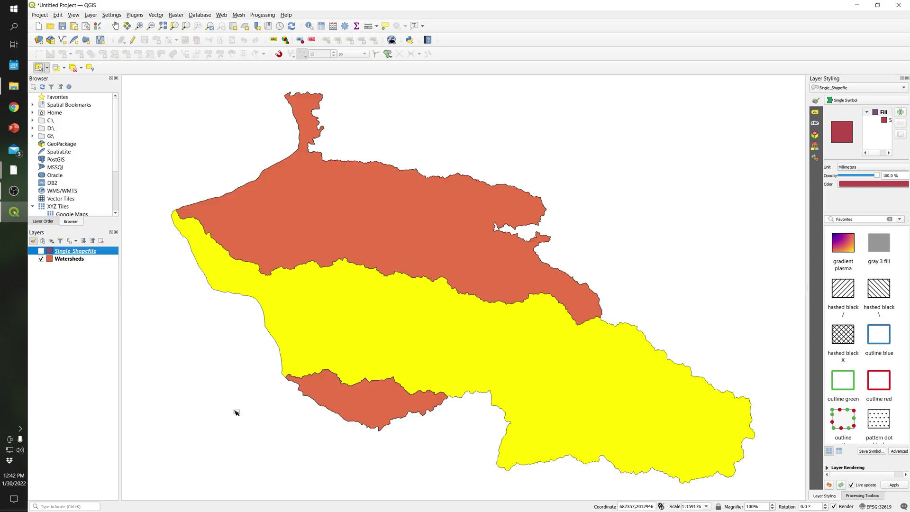
click(47, 68)
click(87, 79)
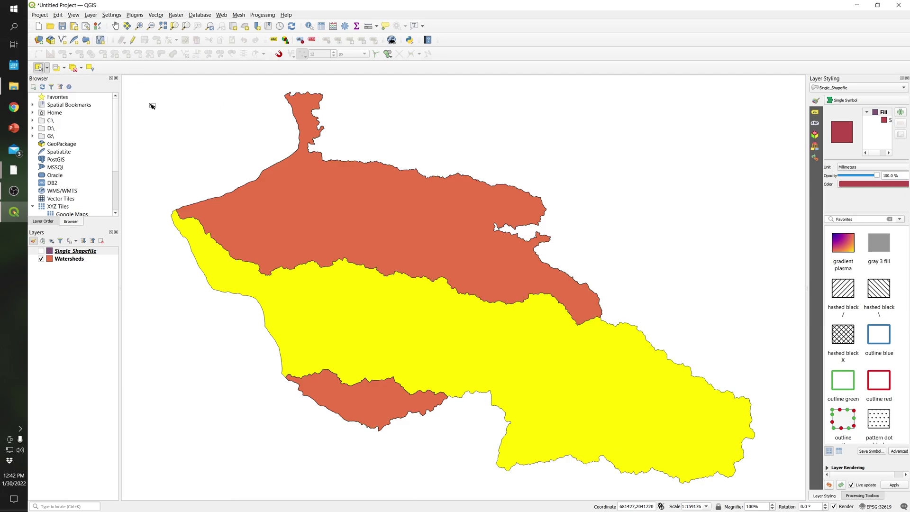
click(74, 68)
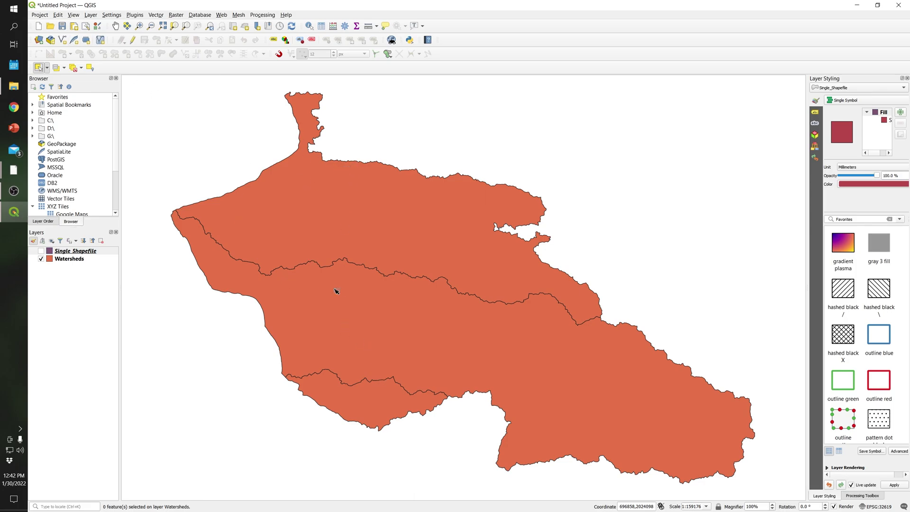
Open Split Vector Layer with Watersheds as input and start choosing a specific output folder
click(156, 16)
mouse_move(182, 67)
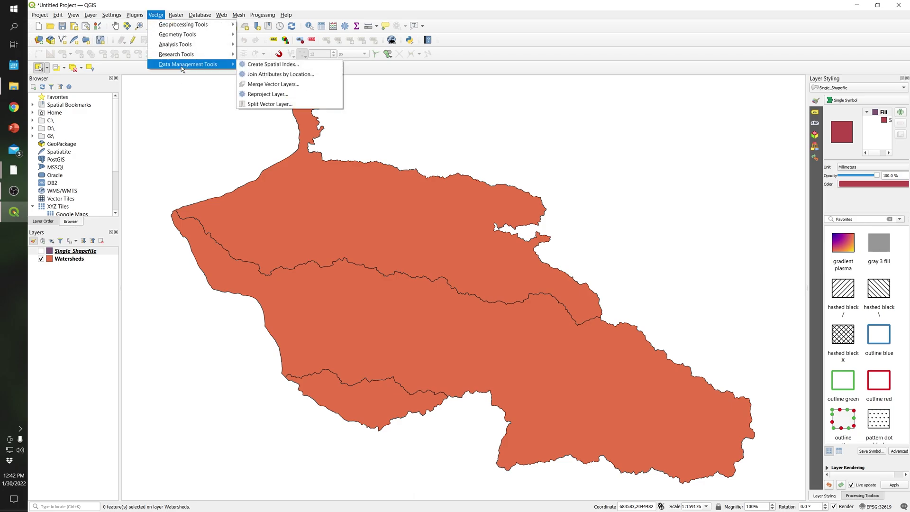
click(274, 105)
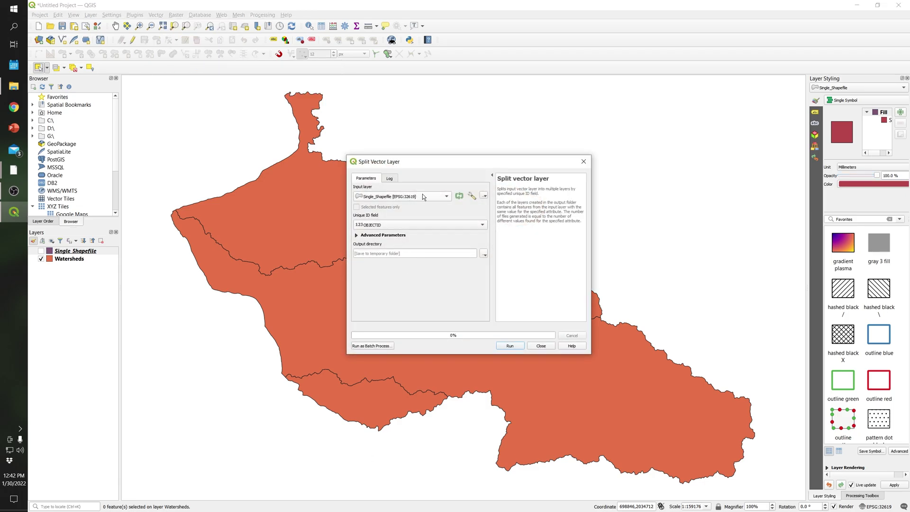
click(396, 200)
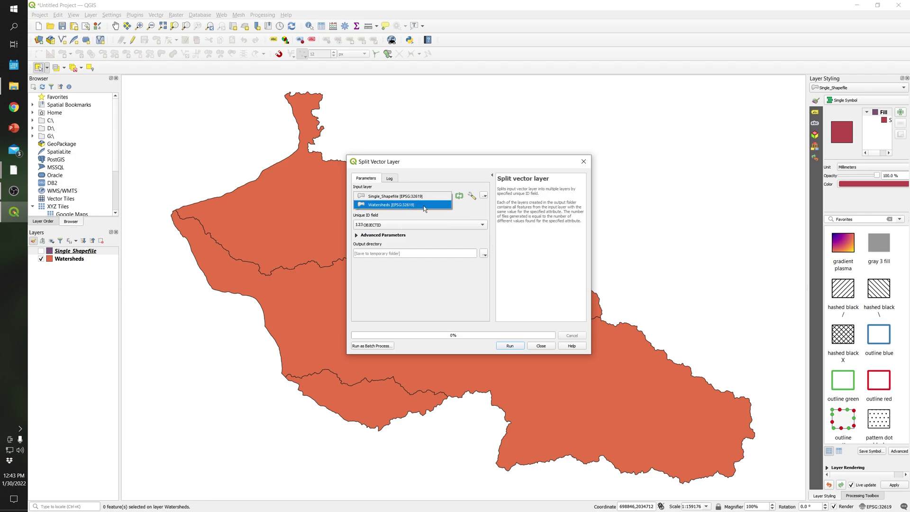
click(424, 208)
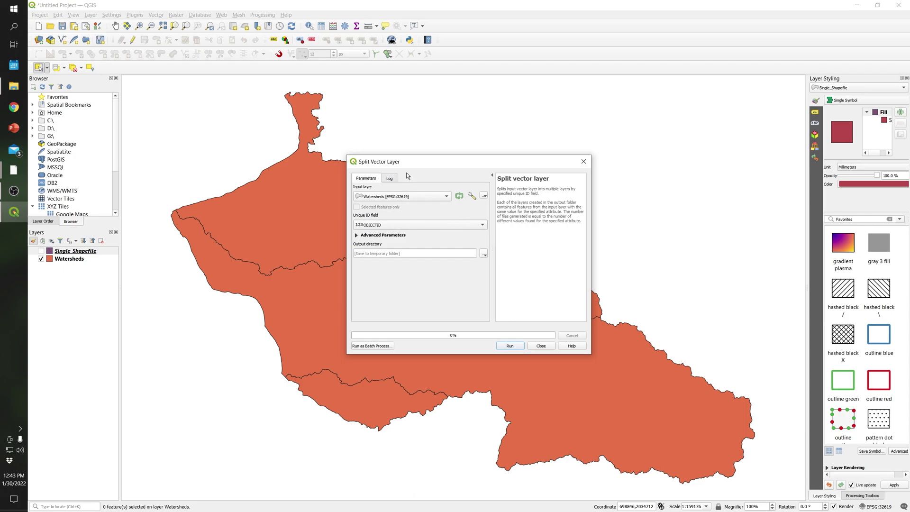
click(483, 253)
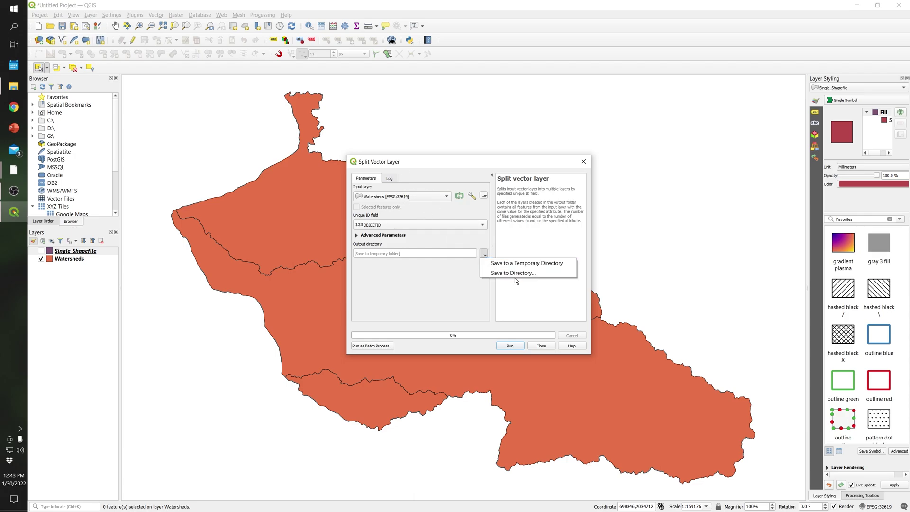
click(514, 274)
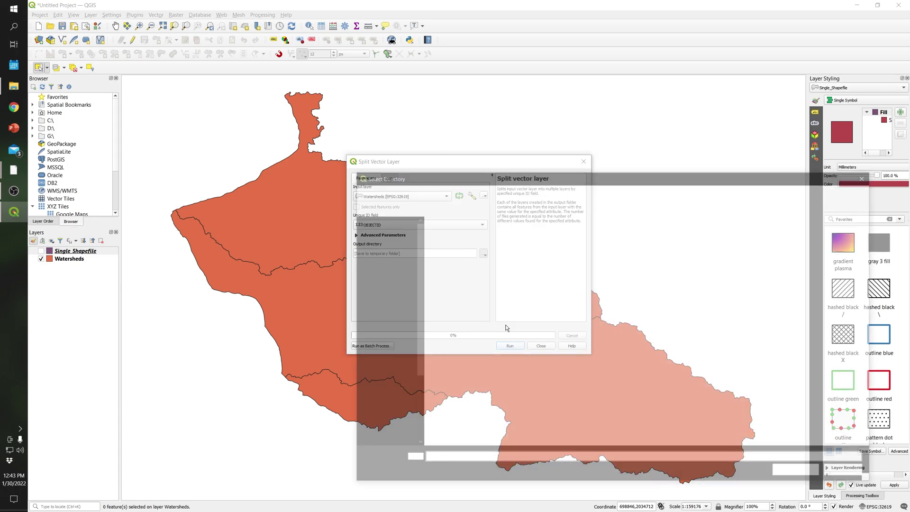
Create a new folder named Shapefiles_Splitted inside the Watersheds folder
click(459, 265)
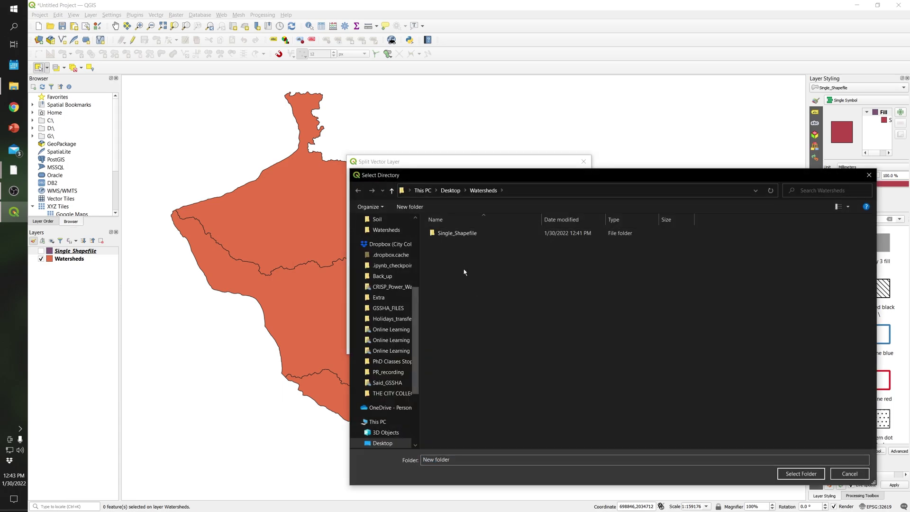
right_click(462, 297)
mouse_move(501, 385)
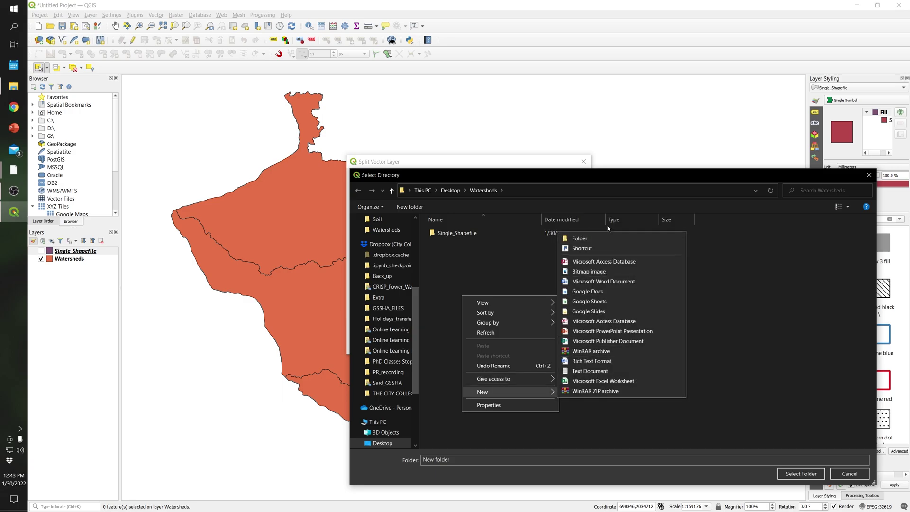
click(591, 238)
text(S)
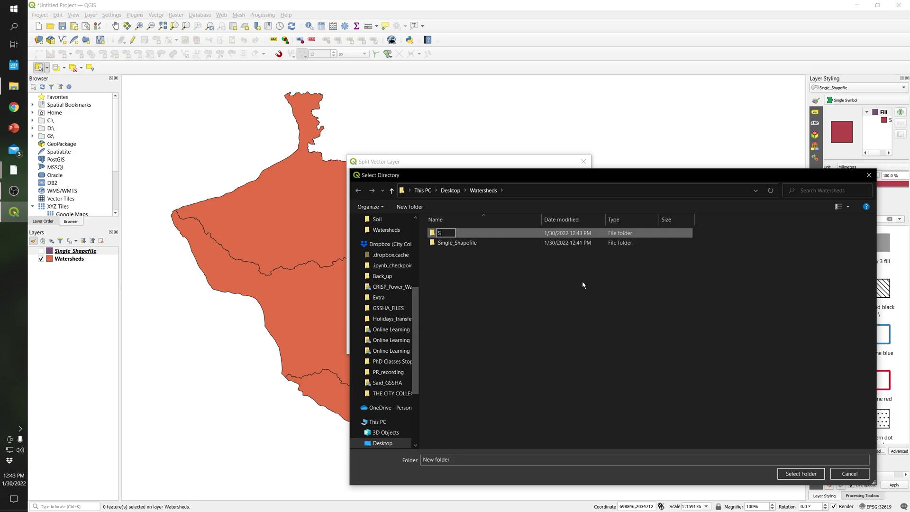
key(BackSpace)
text(Shapefiles)
text(_Splitted)
click(501, 235)
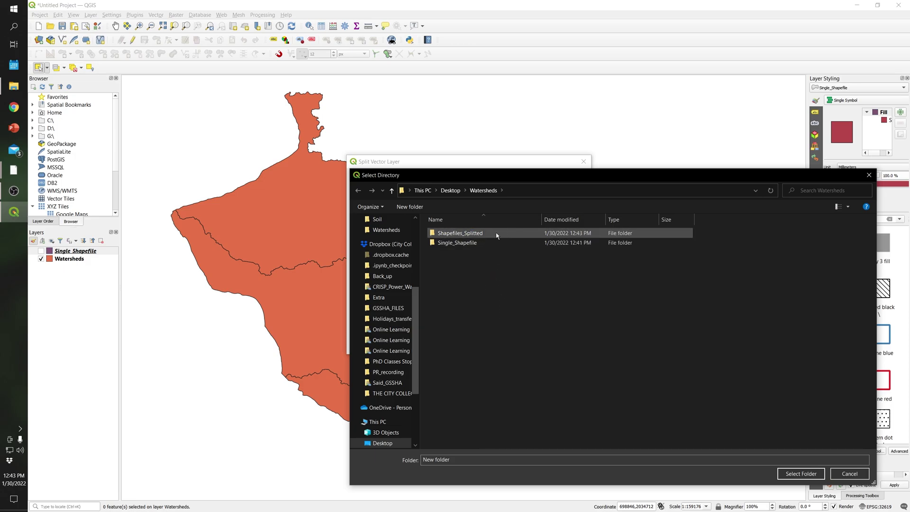
Set Shapefiles_Splitted as the Split Vector Layer output directory
click(480, 234)
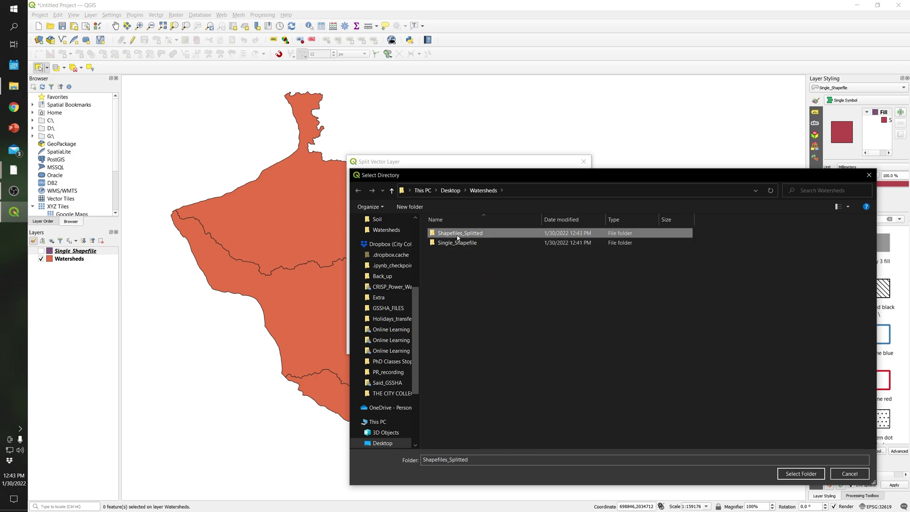
double_click(477, 233)
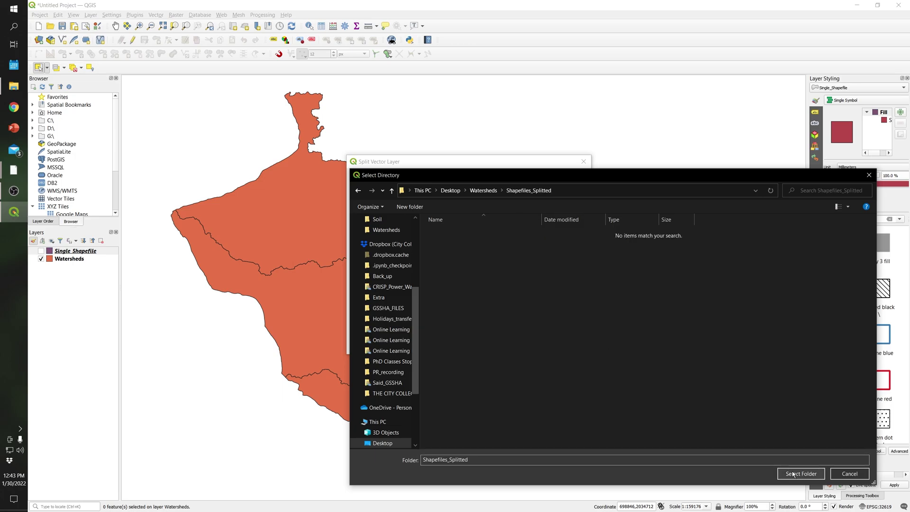
key(BackSpace)
double_click(464, 228)
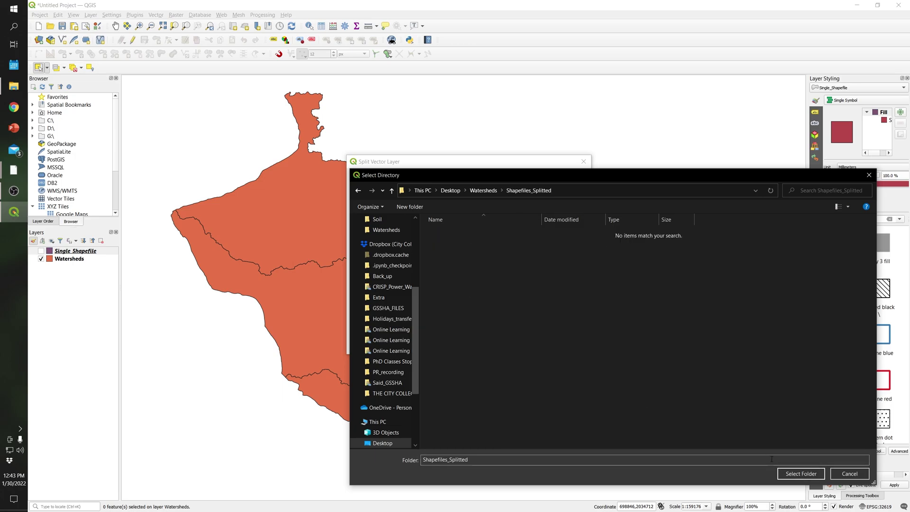
key(Return)
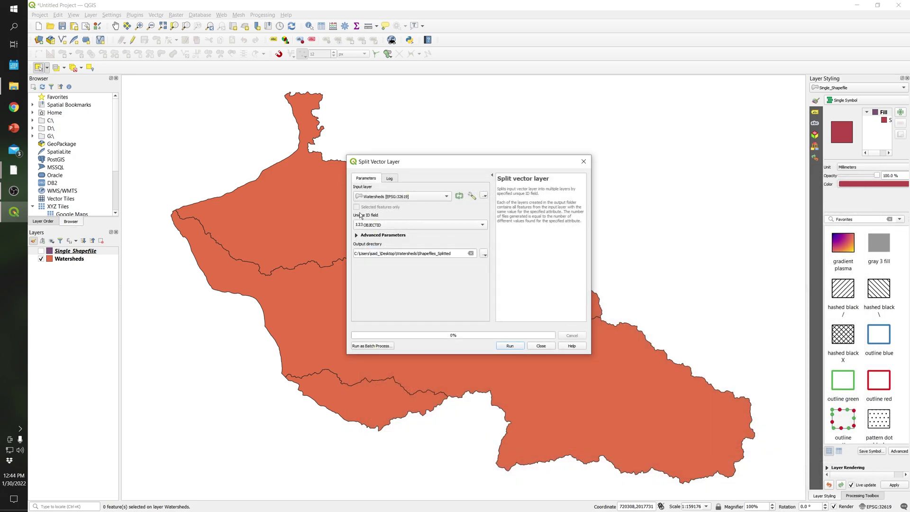
Set the unique ID field to OBJECTID and check the three watershed names in the attribute table
click(385, 225)
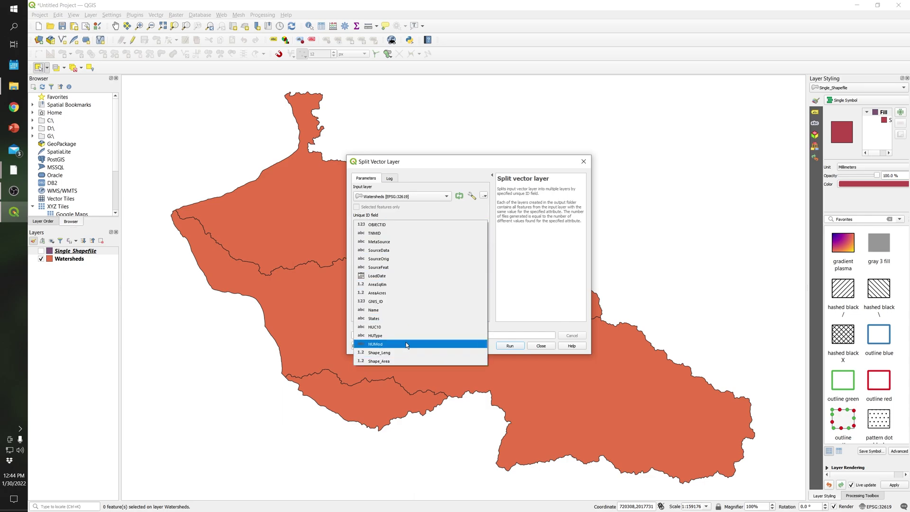
click(392, 224)
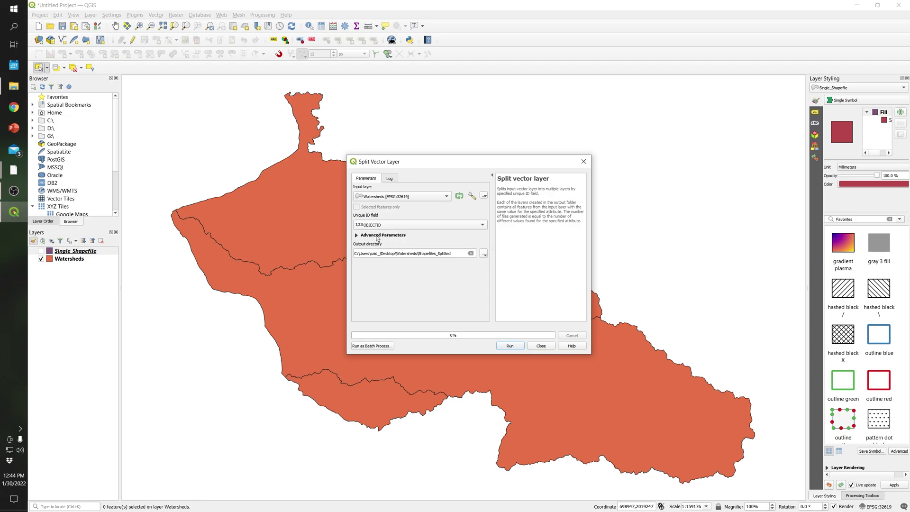
right_click(75, 259)
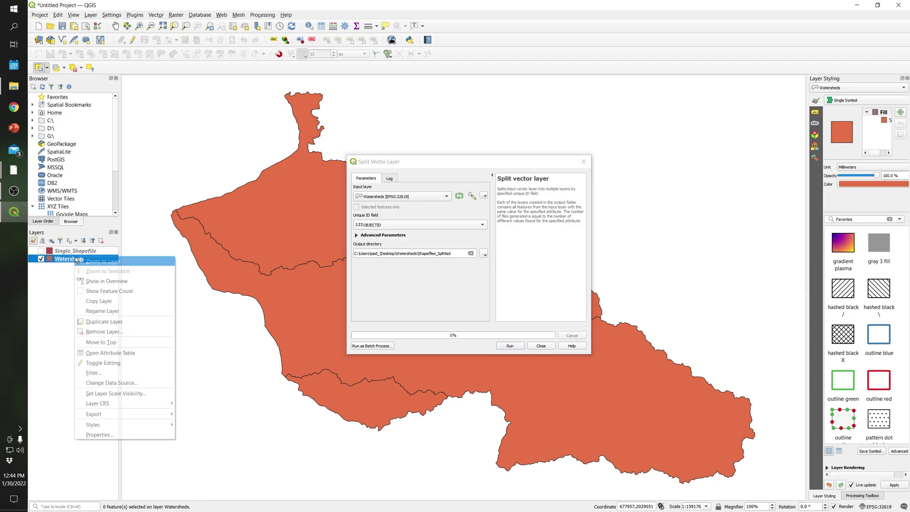
click(120, 354)
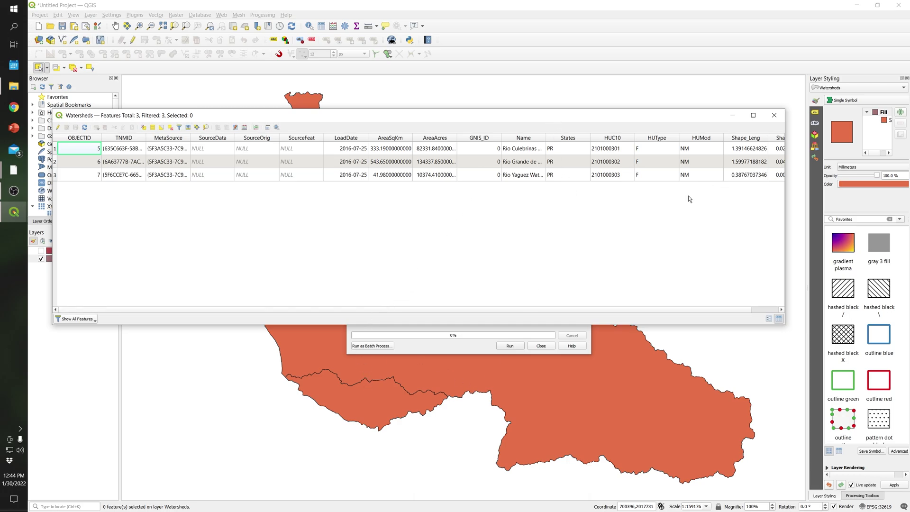
click(529, 148)
click(527, 165)
click(527, 175)
click(530, 148)
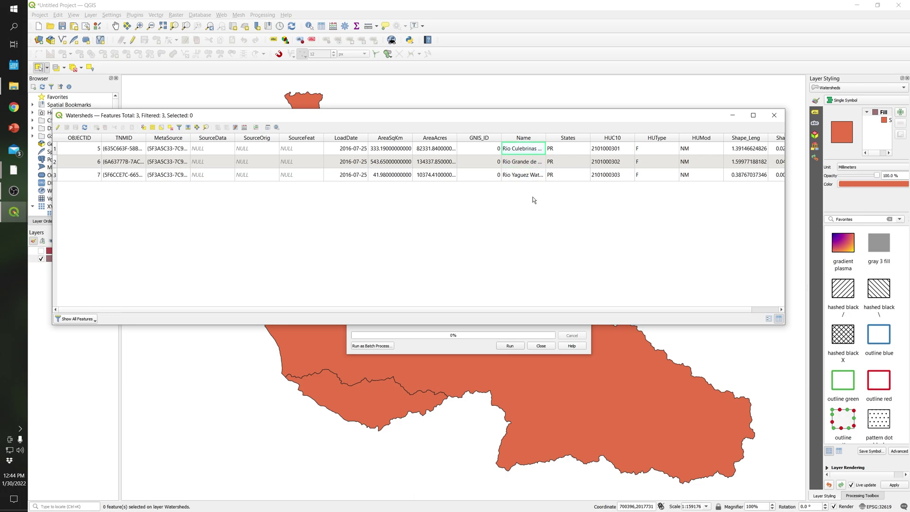
click(775, 115)
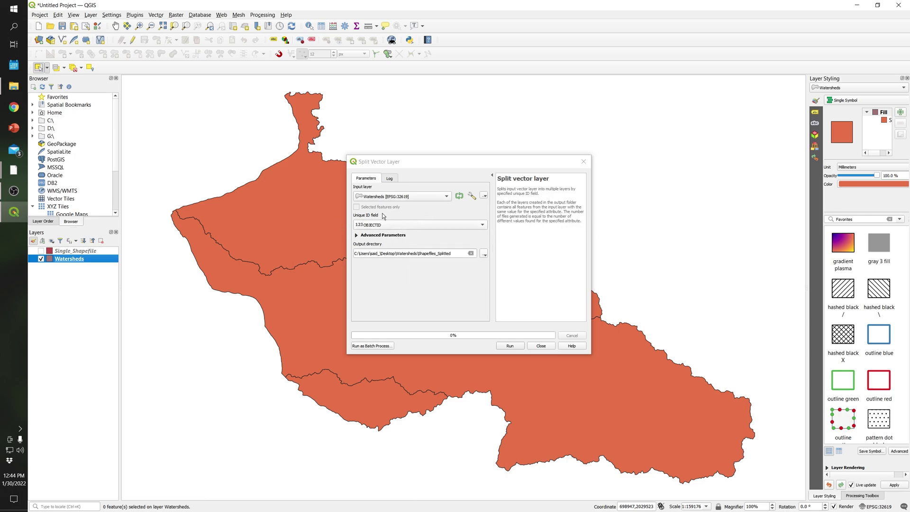
Run the split into three OBJECTID GeoPackages, close the tool, and bring up the Watersheds folder
click(503, 347)
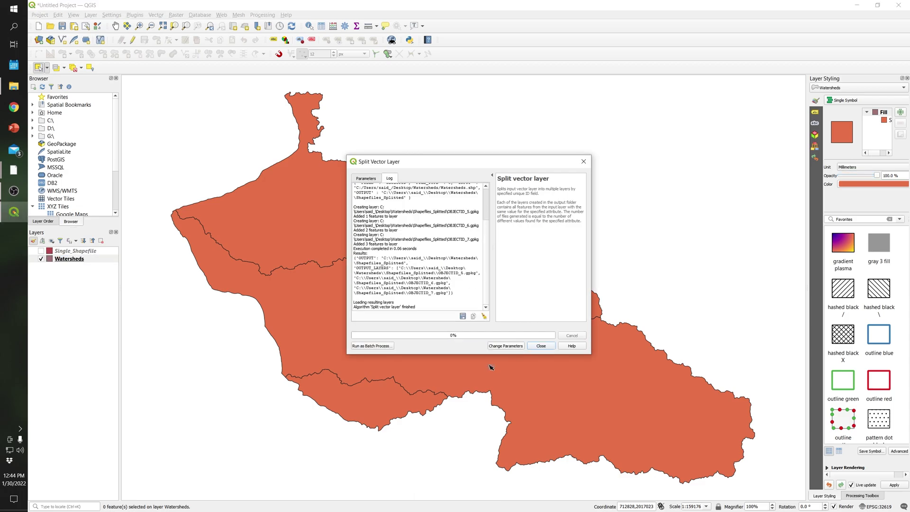
click(542, 346)
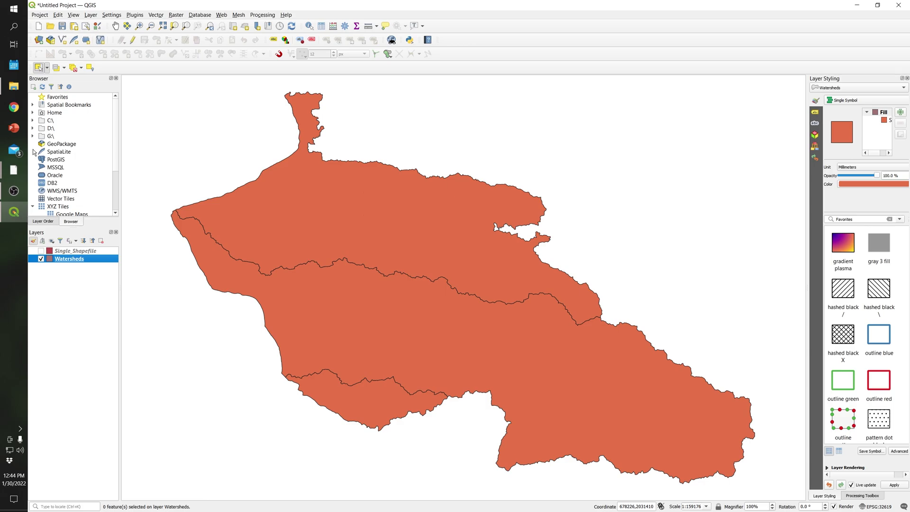
click(14, 86)
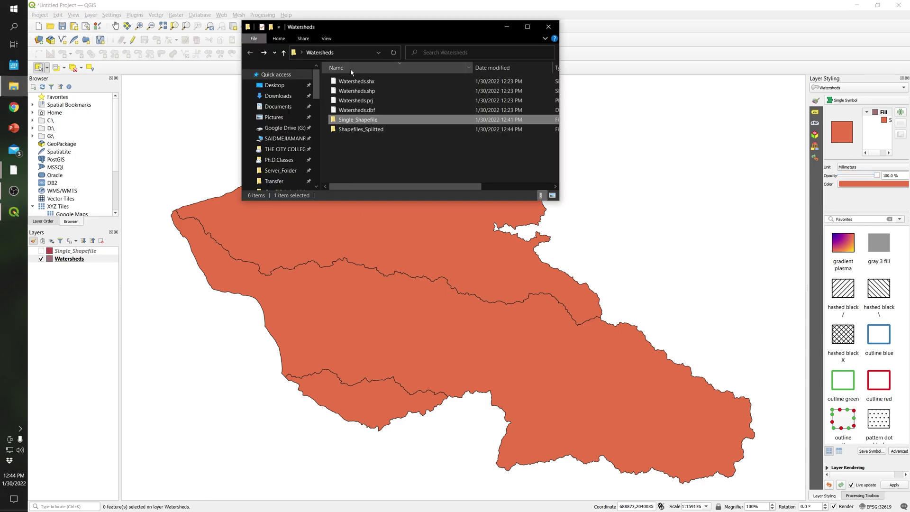
Drag OBJECTID_5, OBJECTID_6 and OBJECTID_7 .gpkg from Shapefiles_Splitted onto the QGIS map
click(369, 133)
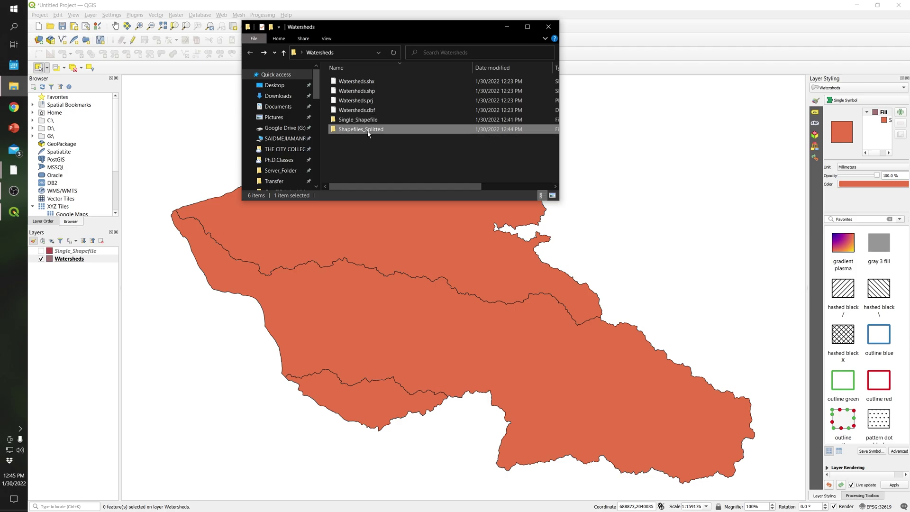
double_click(369, 134)
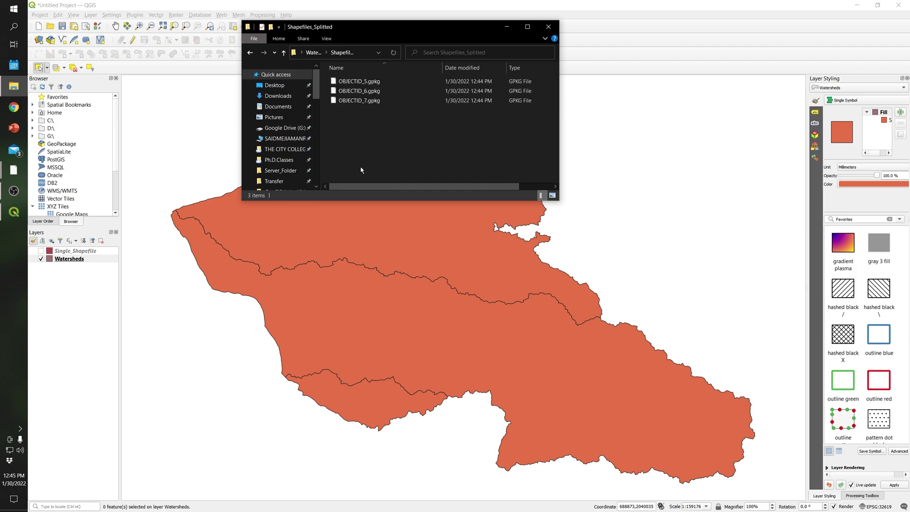
click(363, 82)
click(364, 91)
click(365, 102)
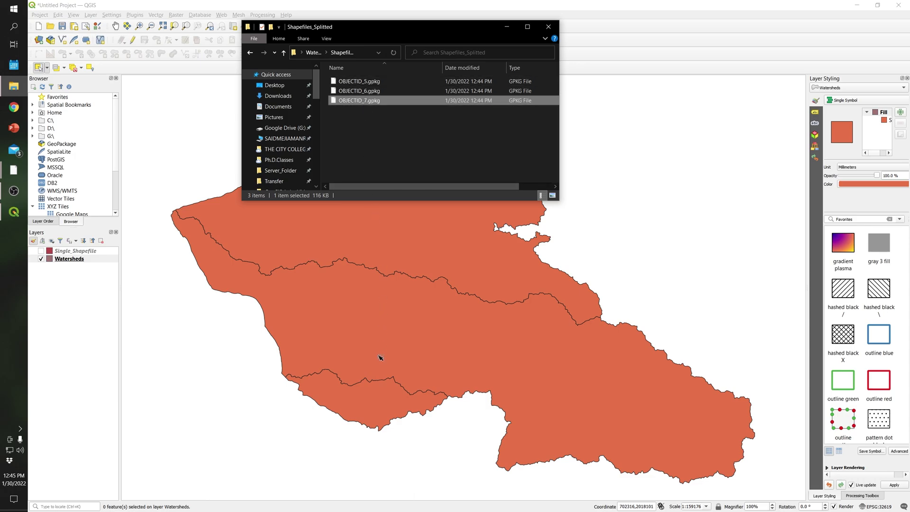
mouse_move(380, 129)
mouse_down()
mouse_move(346, 115)
mouse_move(333, 78)
mouse_move(552, 336)
mouse_move(551, 326)
mouse_move(575, 338)
mouse_up()
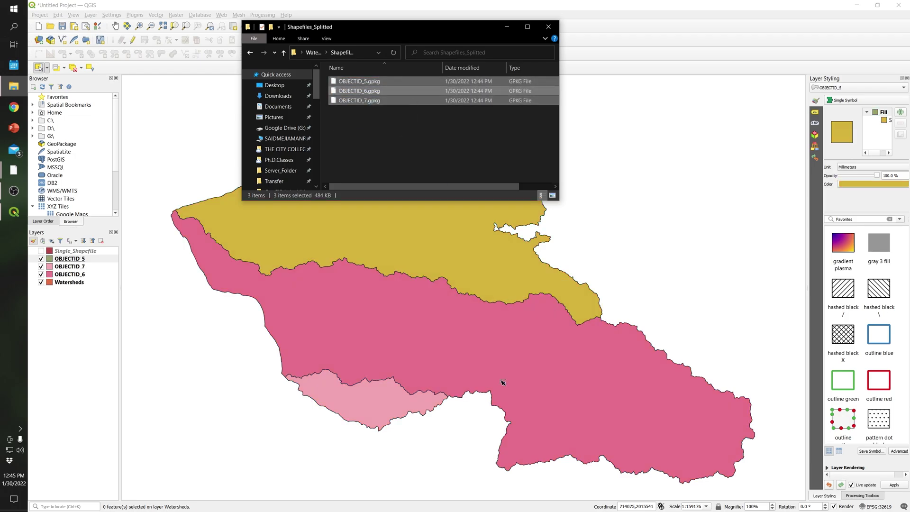
Hide the Watersheds layer, check each OBJECTID layer's polygon, then clear all selections
click(507, 27)
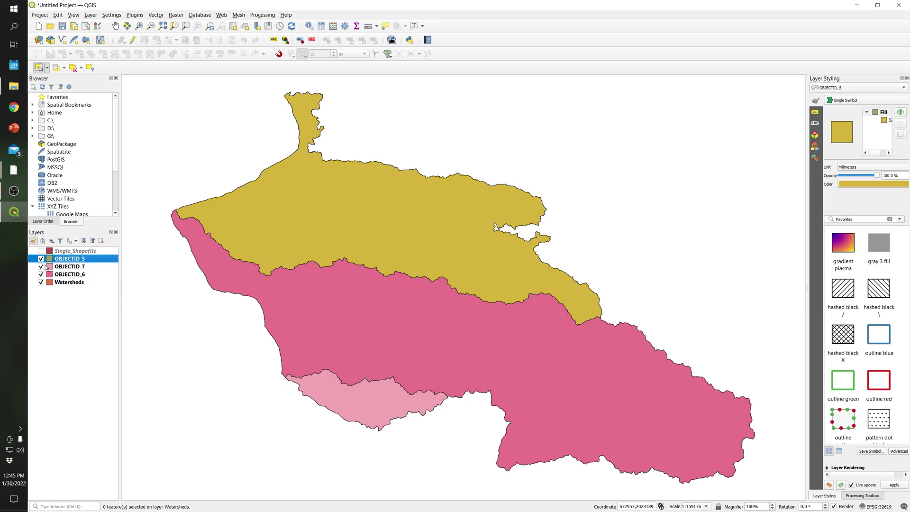
click(41, 282)
click(349, 268)
click(348, 297)
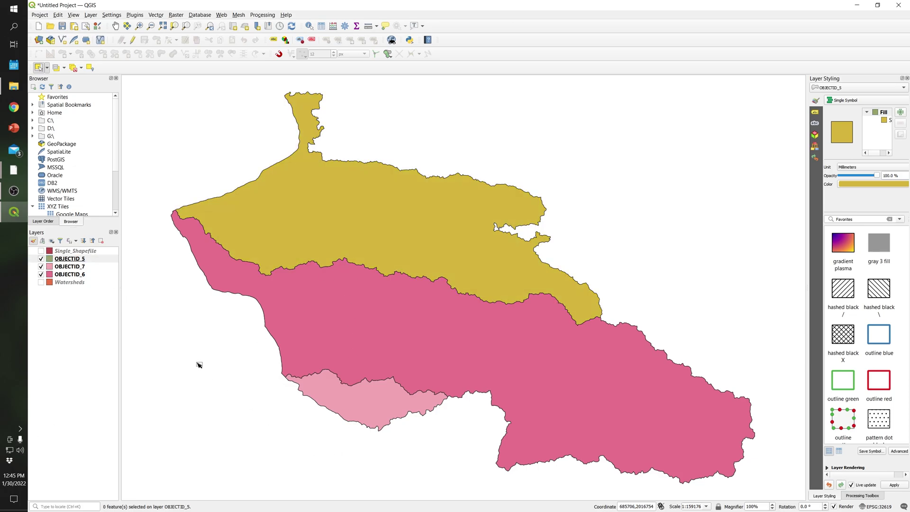
click(76, 266)
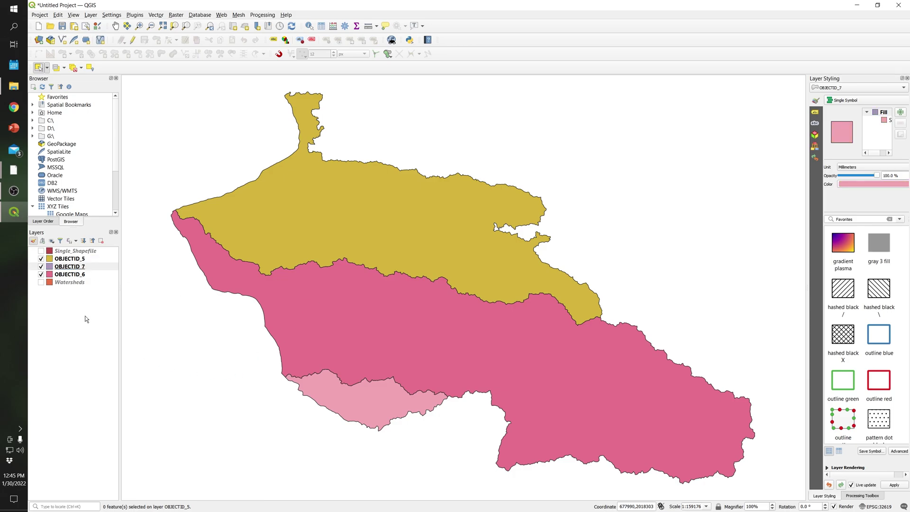
click(344, 390)
click(65, 274)
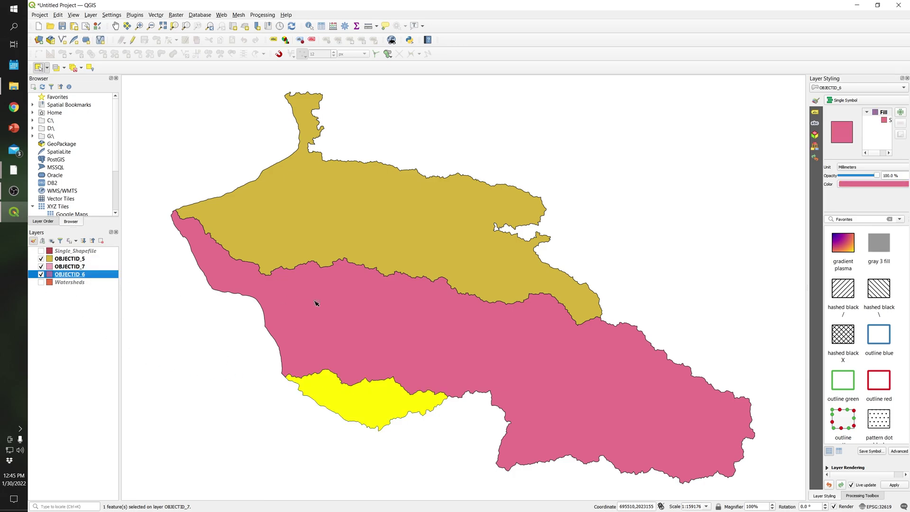
click(336, 314)
click(71, 275)
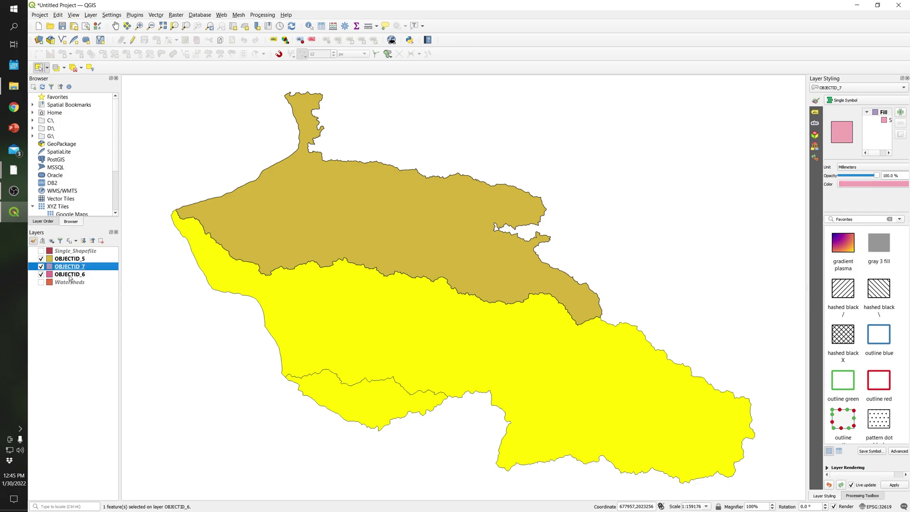
click(73, 68)
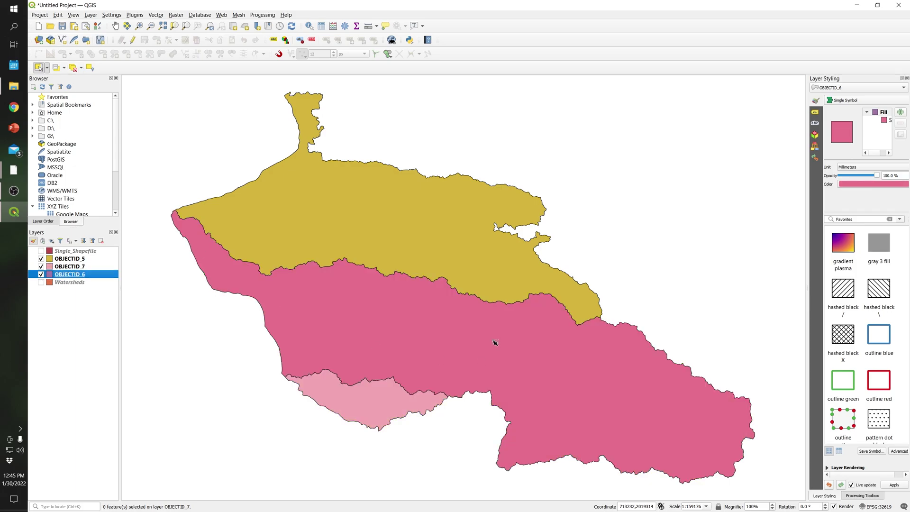
Toggle the OBJECTID_5, OBJECTID_7 and OBJECTID_6 layers off and back on
click(40, 258)
click(41, 267)
click(40, 274)
click(41, 275)
click(41, 266)
click(41, 259)
click(14, 86)
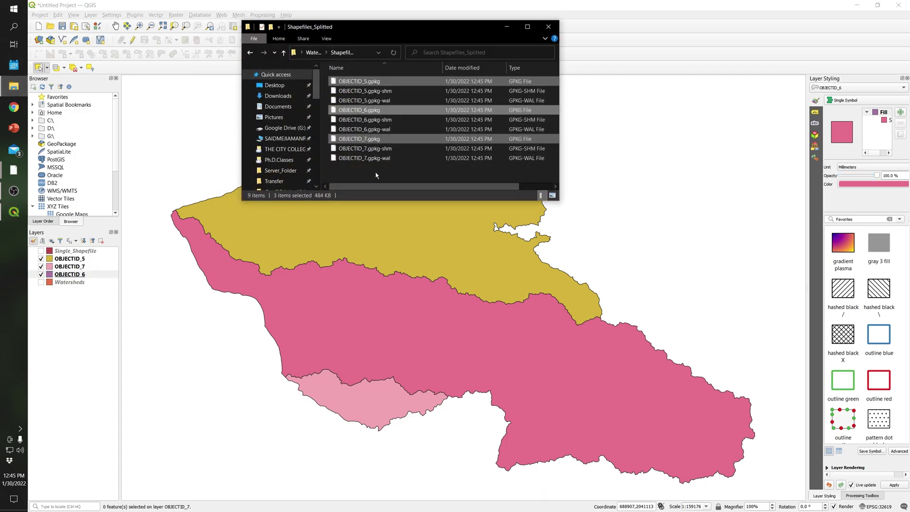
click(376, 175)
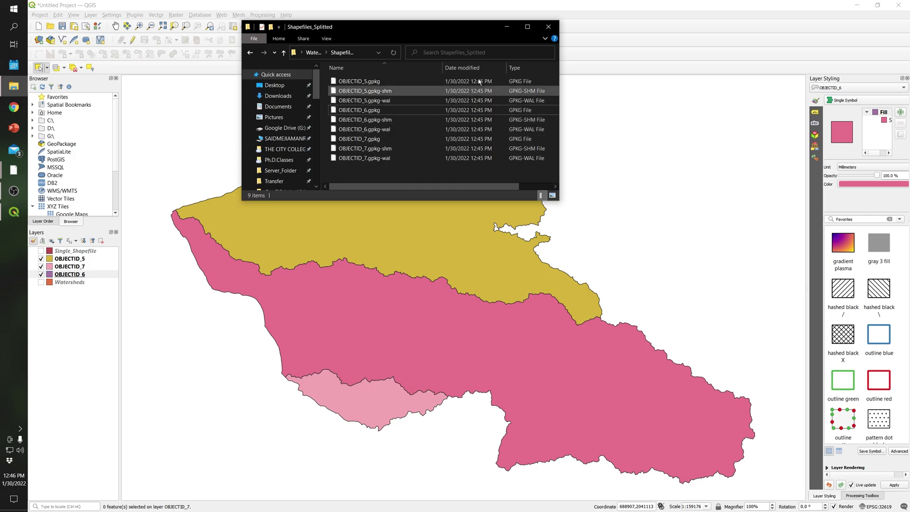
click(507, 26)
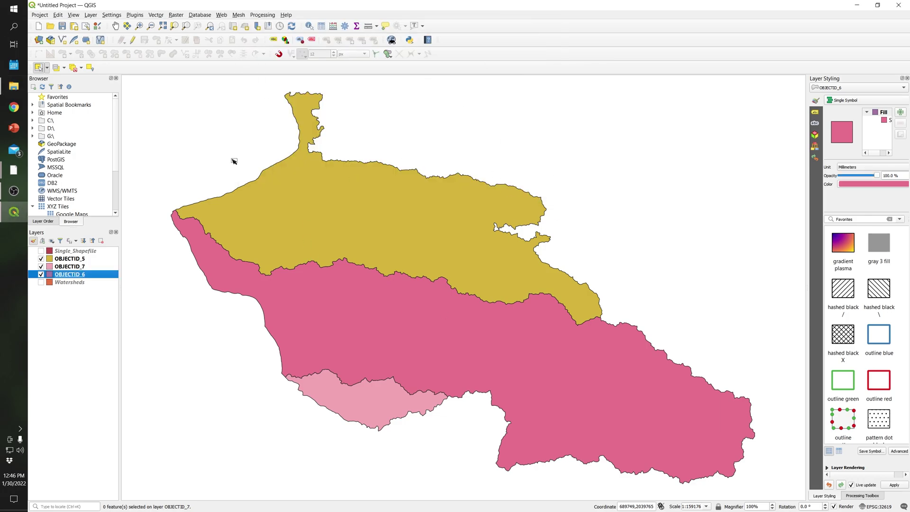
Search the Plugin Manager for QPackage, install it, and close the manager
click(134, 15)
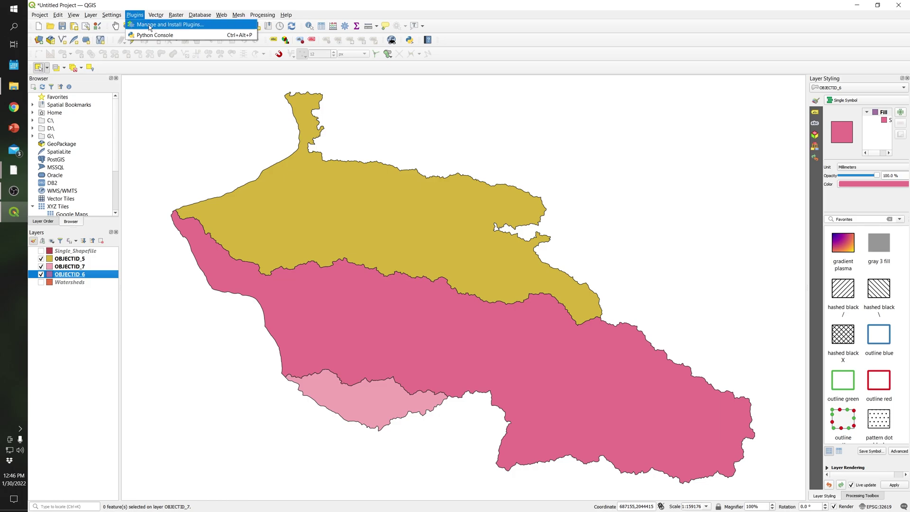
click(169, 25)
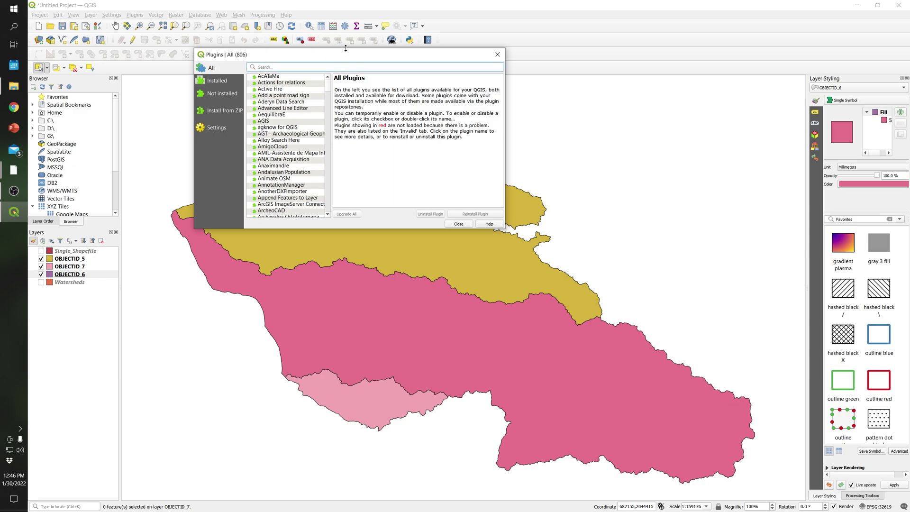
text(a)
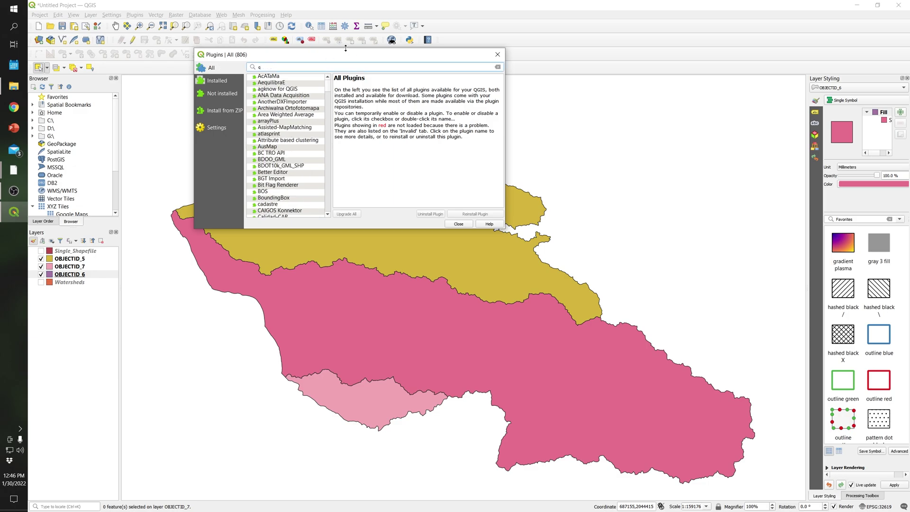
text(package)
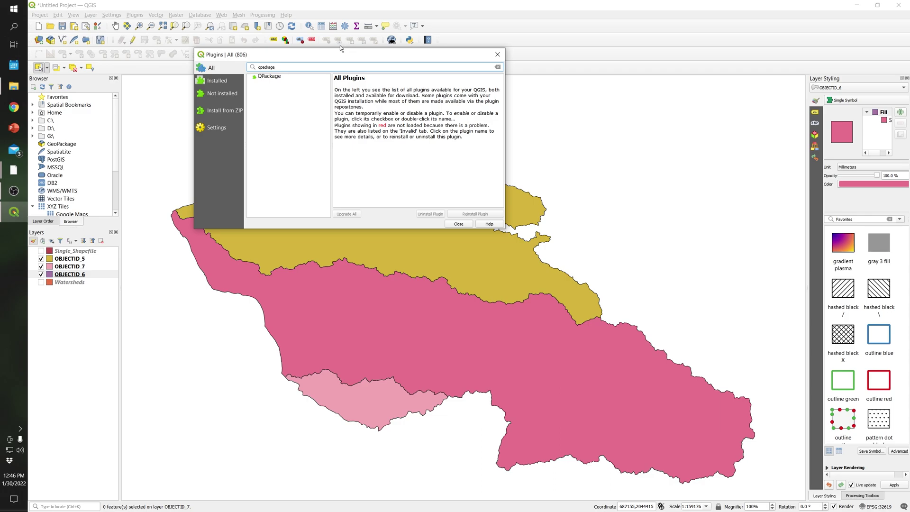
click(273, 77)
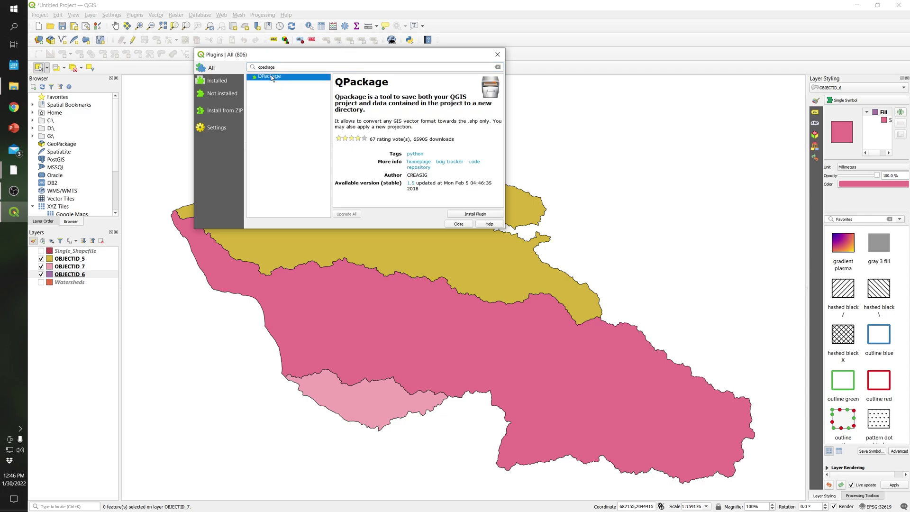
click(476, 214)
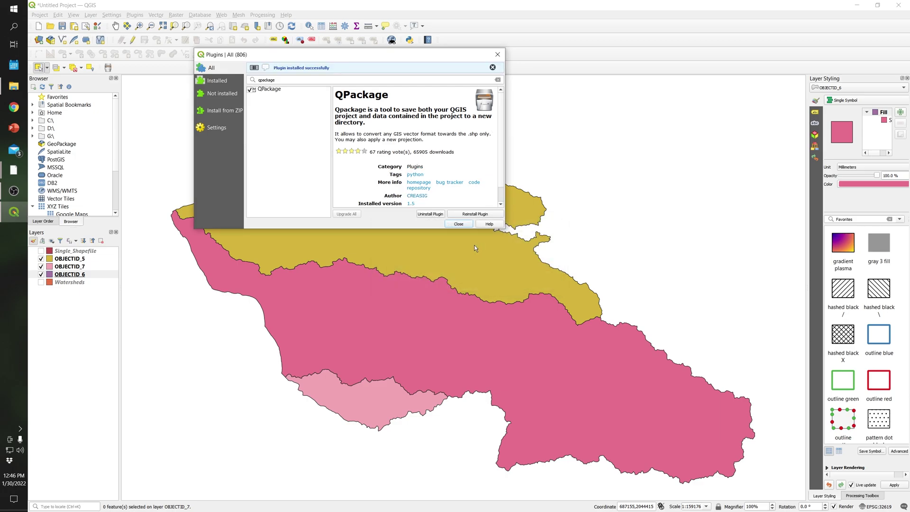
click(459, 226)
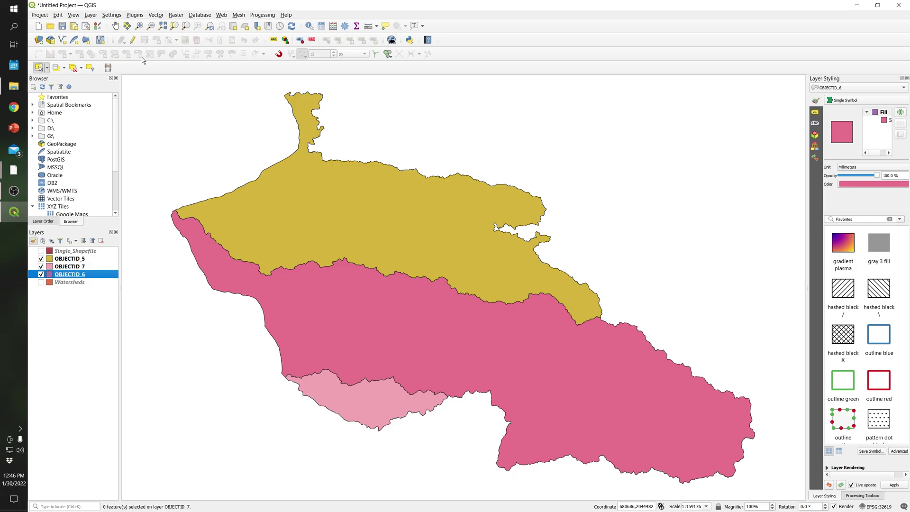
Launch Plugins > QPackage > QPackage to list the project's five layers
click(134, 14)
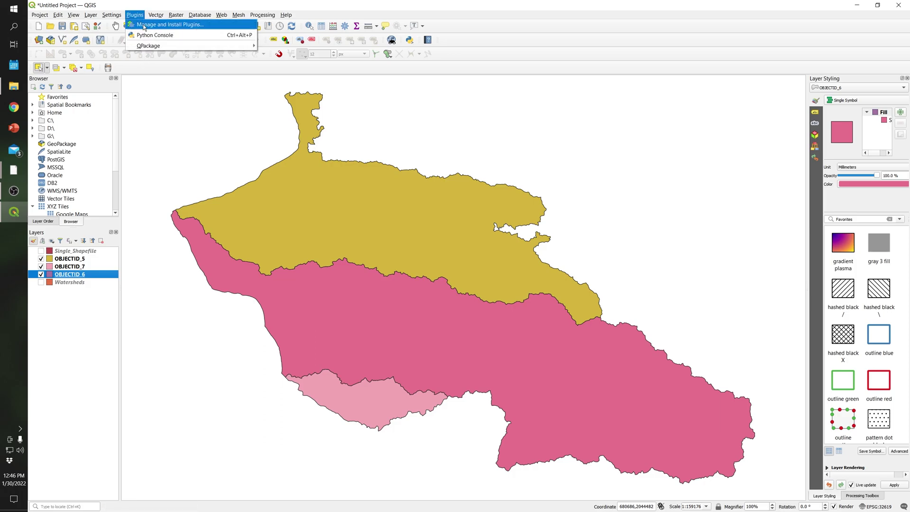
mouse_move(149, 48)
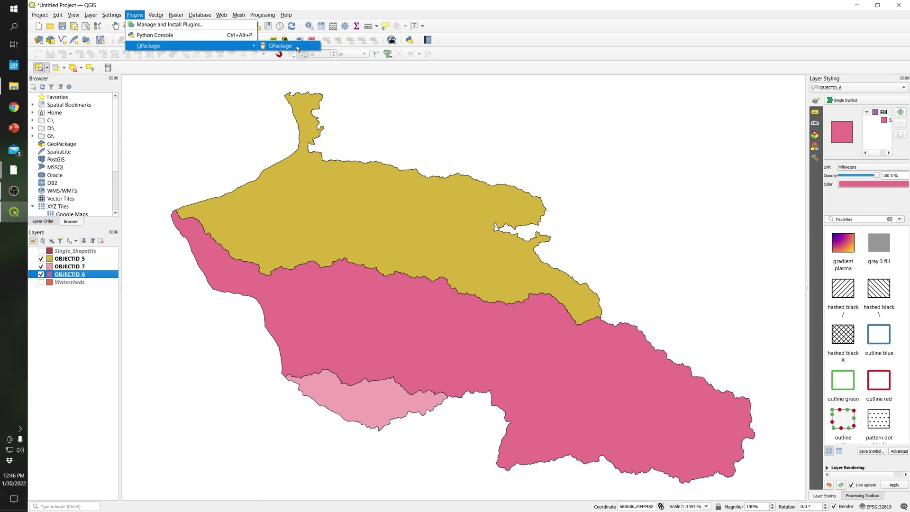
click(281, 46)
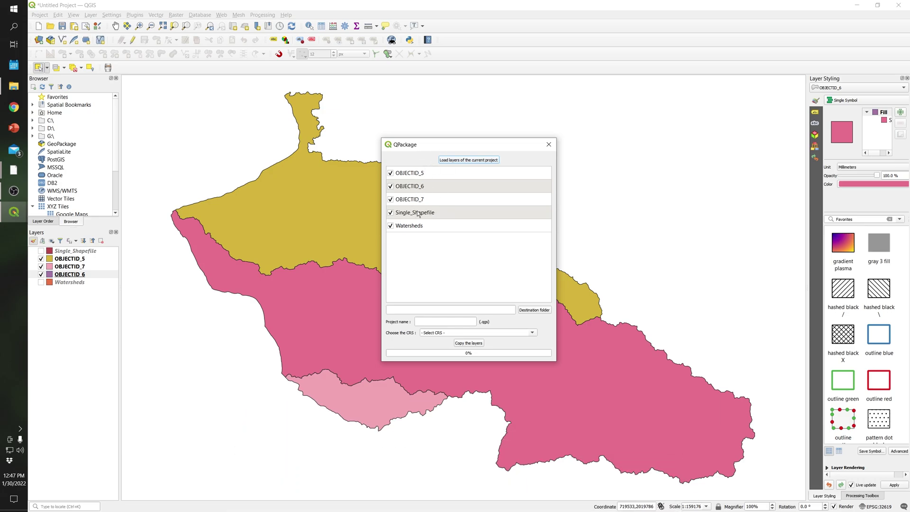
Untick Single_Shapefile and Watersheds, then browse into the Watersheds folder for the destination
click(391, 213)
click(390, 227)
click(544, 309)
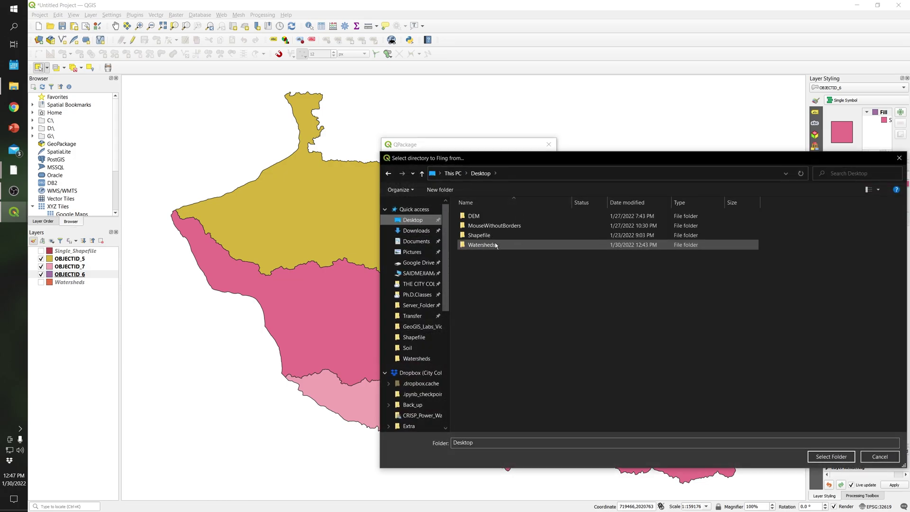
mouse_move(497, 246)
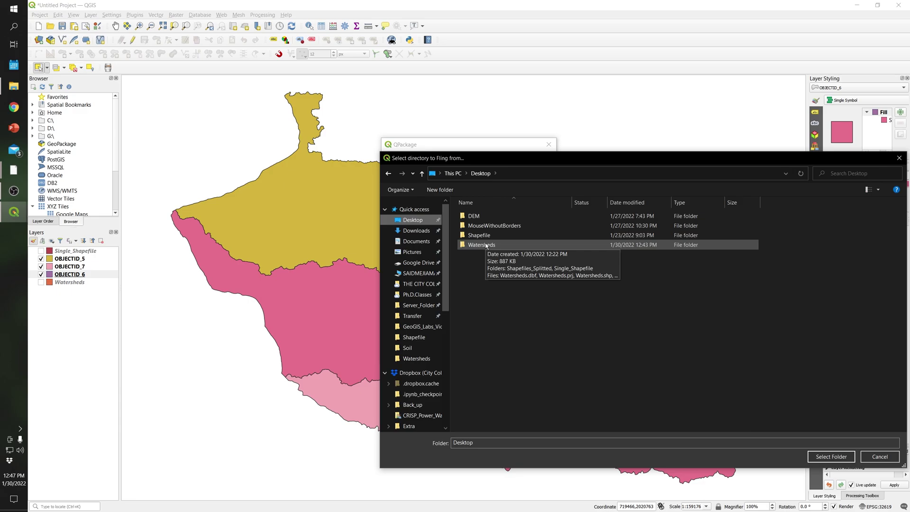
double_click(487, 246)
Copy the name of the existing Shapefiles_Splitted folder
right_click(483, 242)
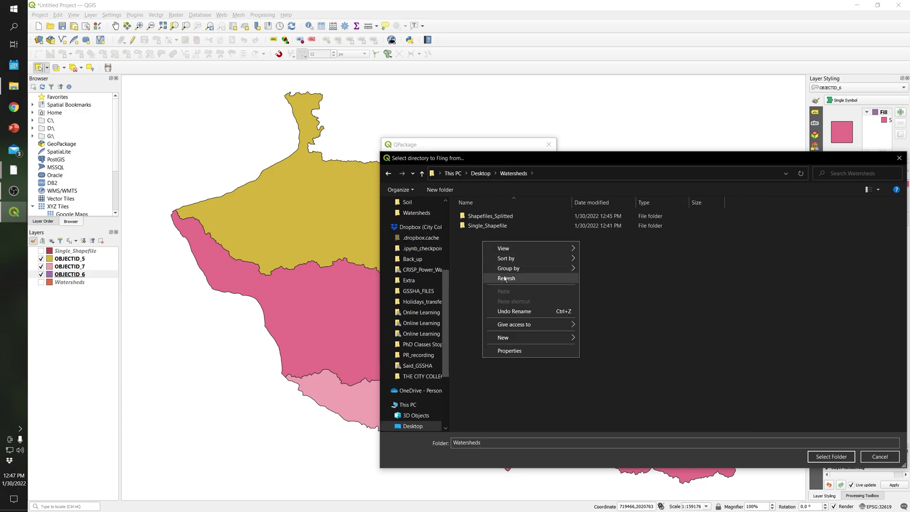
click(497, 217)
click(498, 217)
key(ctrl+c)
click(711, 386)
Create a Shapefiles_Splitted_shp folder in Watersheds and select it as the export destination
right_click(614, 274)
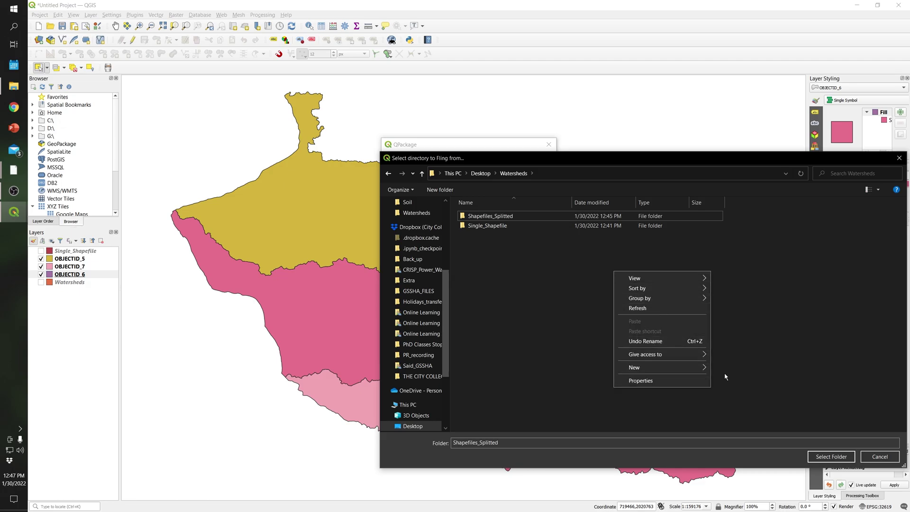
mouse_move(691, 368)
click(743, 214)
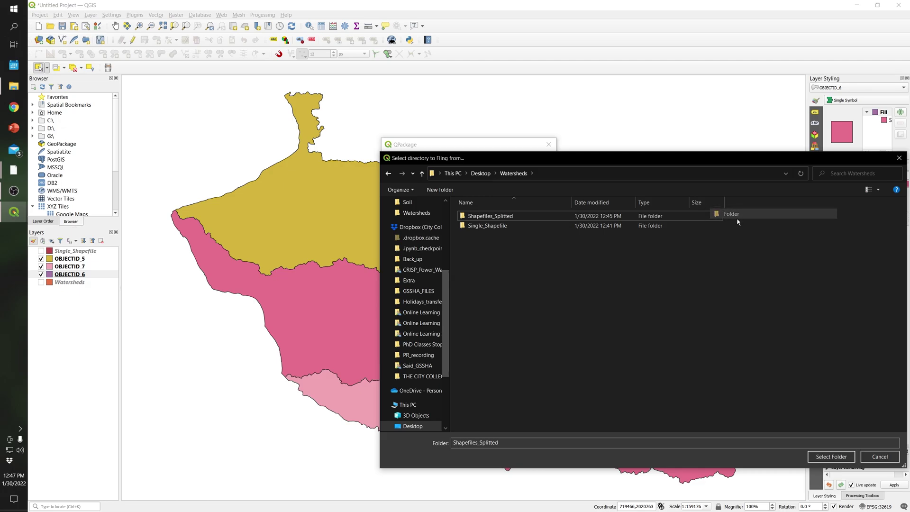
key(ctrl+v)
text(_)
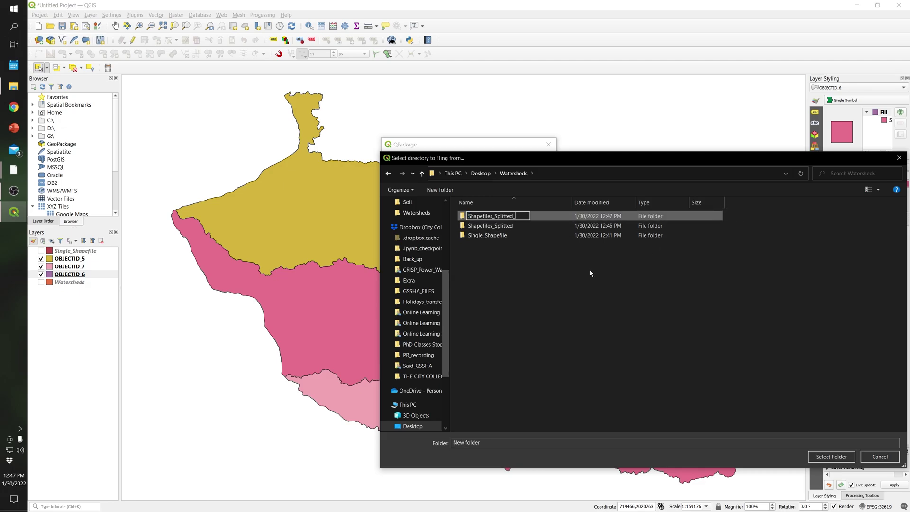
text(shp)
double_click(517, 218)
key(Return)
double_click(508, 227)
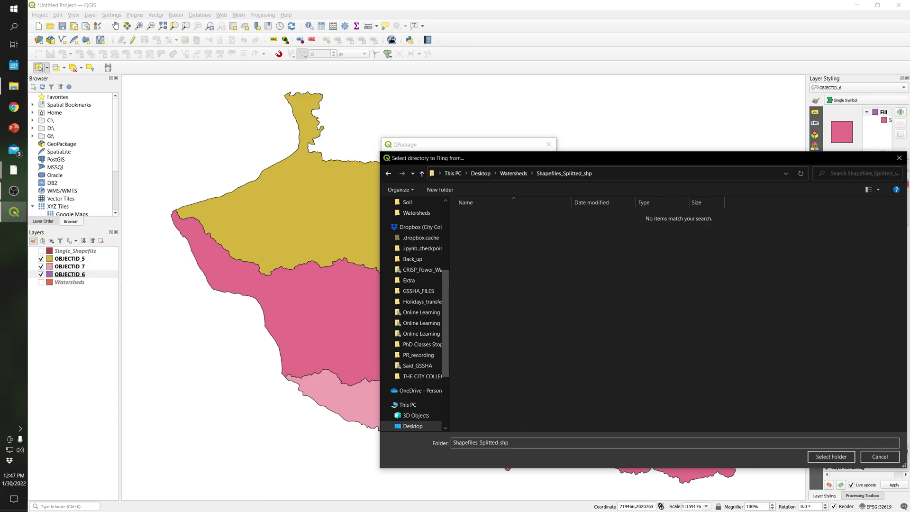
click(825, 457)
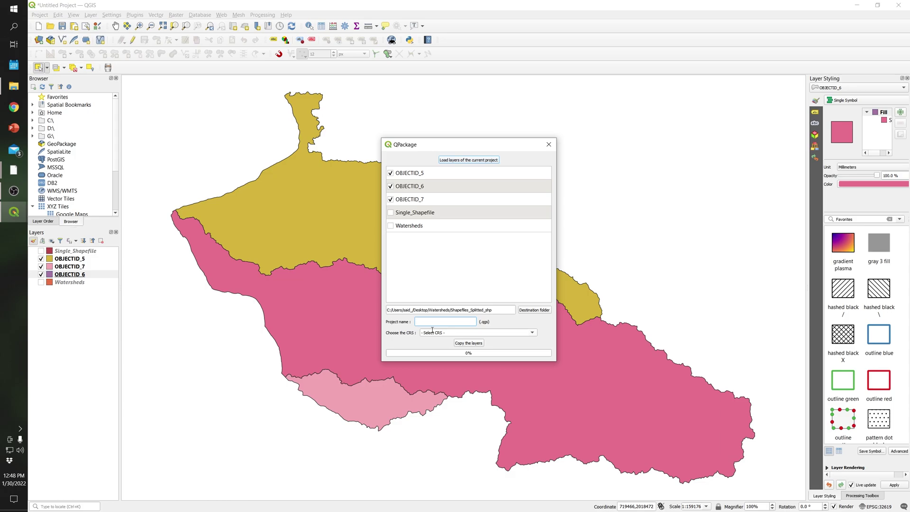
Enter 'project' as the project name and pick EPSG:32619 - WGS 84 / UTM zone 19N as CRS
text(project)
double_click(427, 322)
click(429, 322)
click(533, 333)
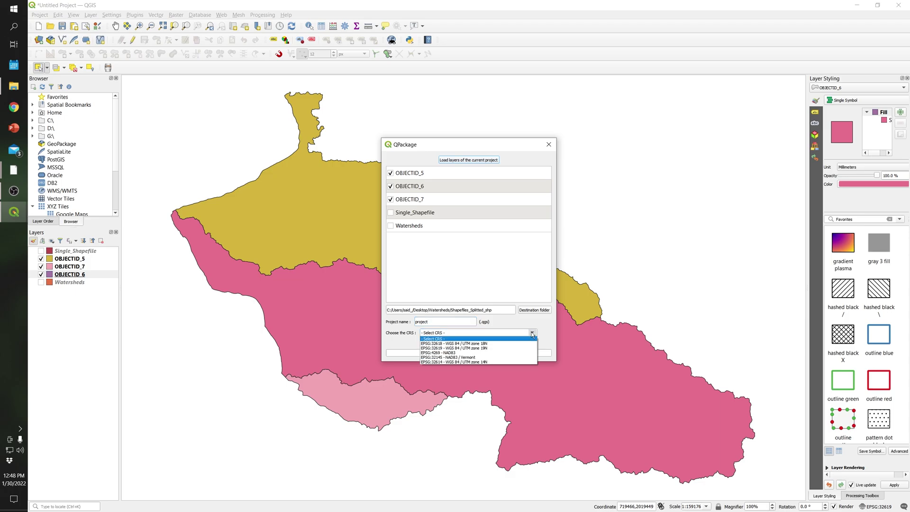
click(493, 349)
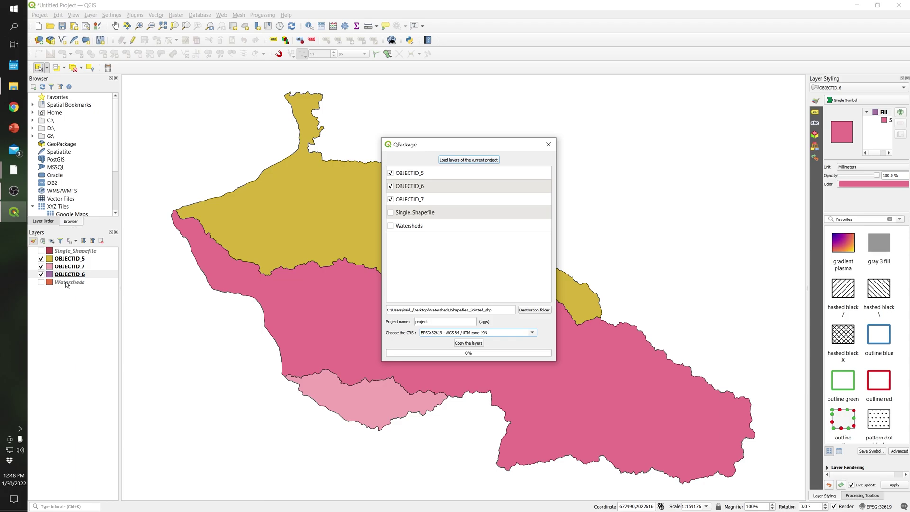
right_click(74, 261)
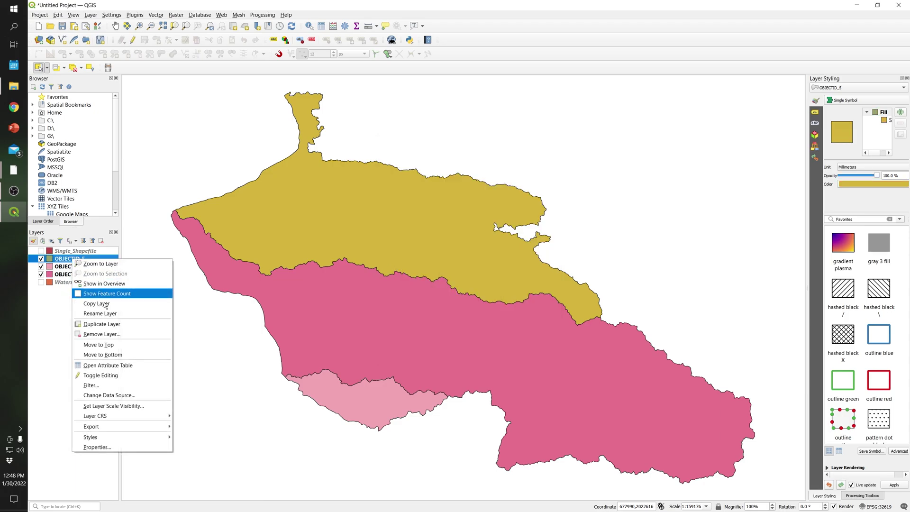
click(94, 449)
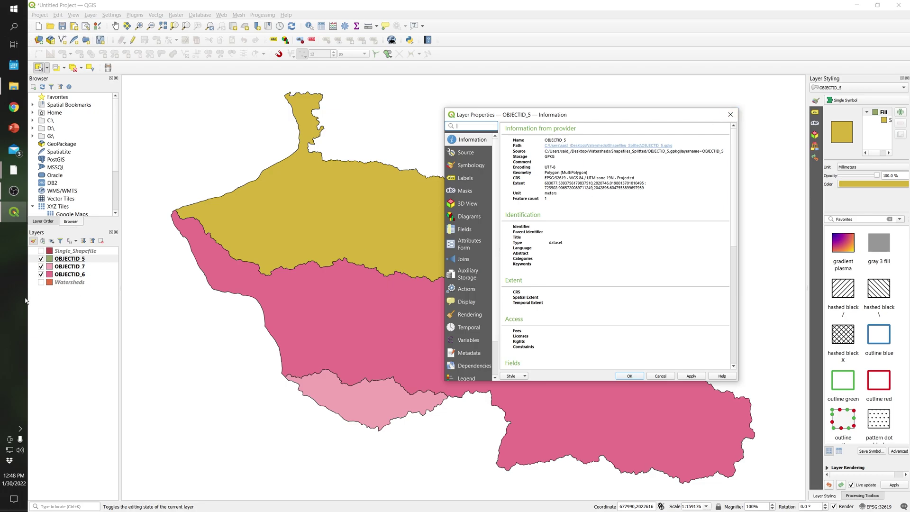
click(731, 114)
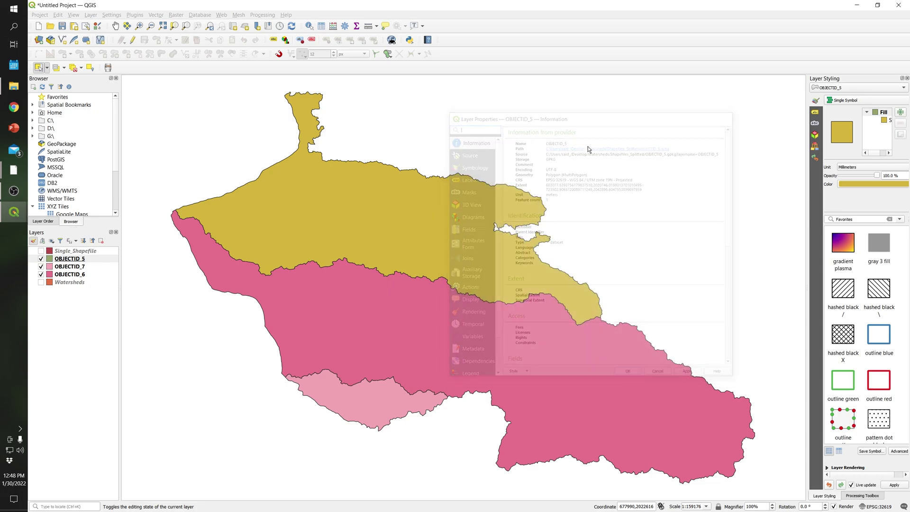
right_click(74, 262)
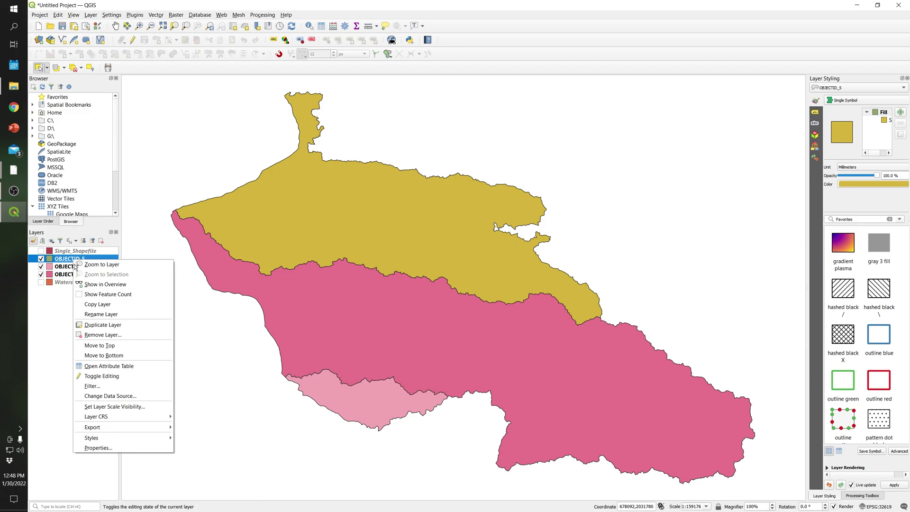
key(Escape)
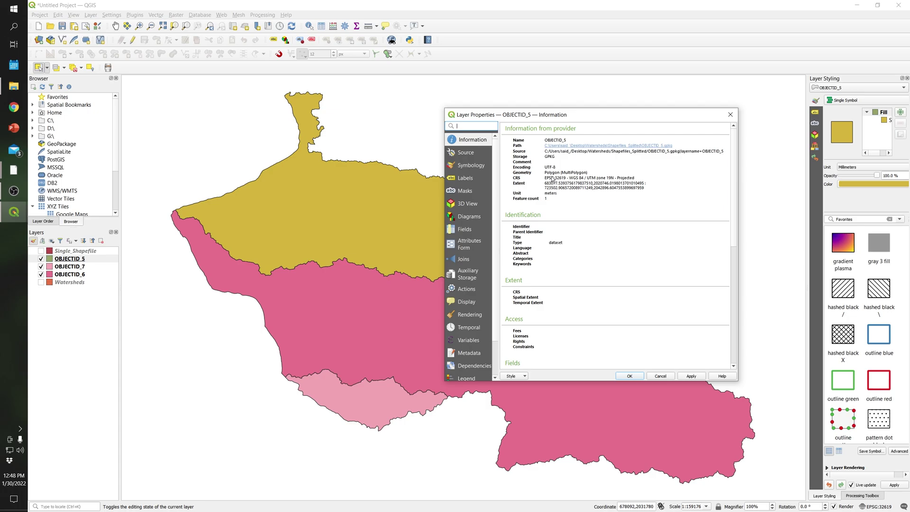
click(731, 115)
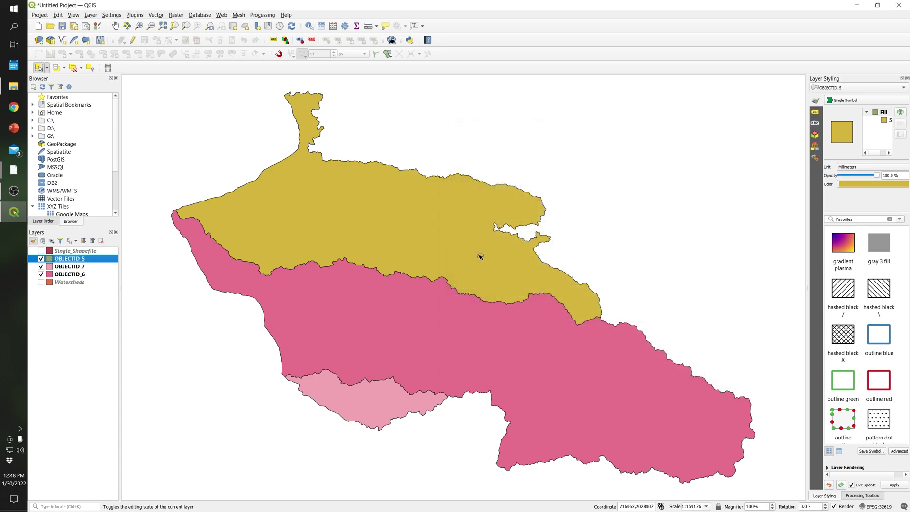
mouse_move(13, 212)
click(53, 236)
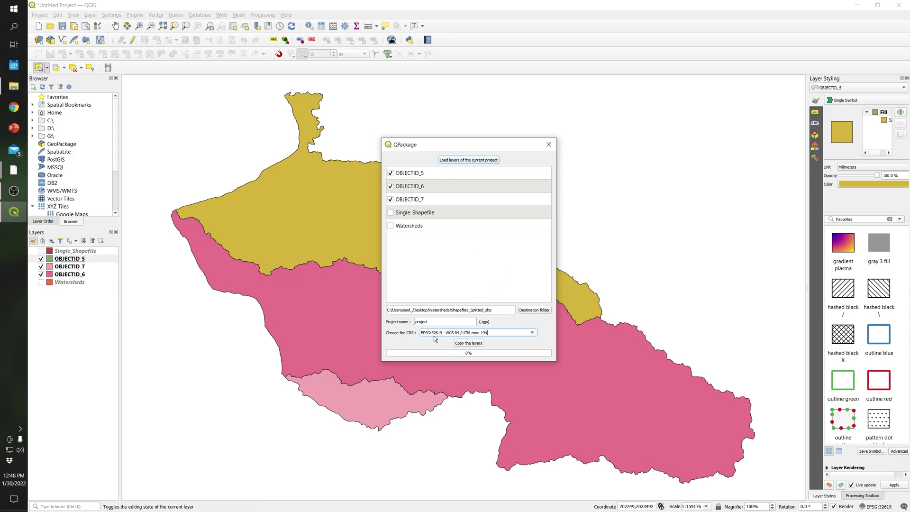
Run Copy the layers, acknowledge the restart notice, and bring up the File Explorer window
click(468, 343)
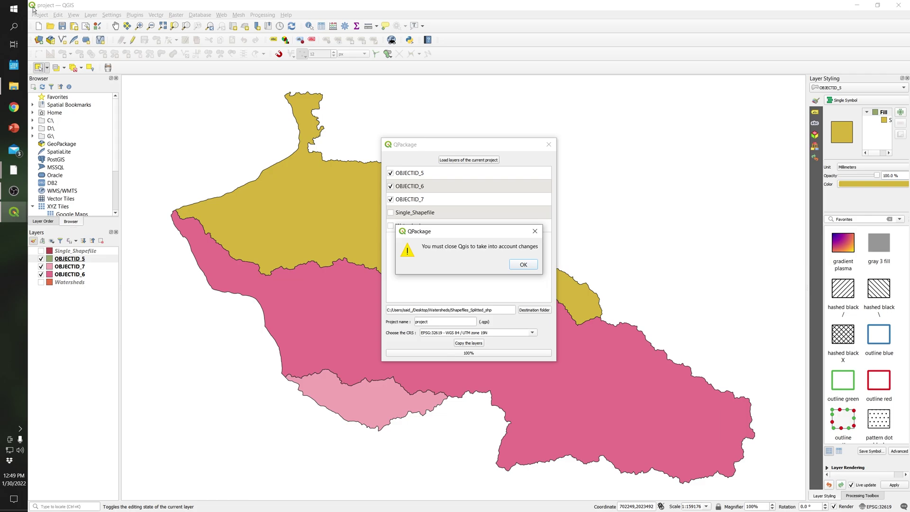
click(522, 265)
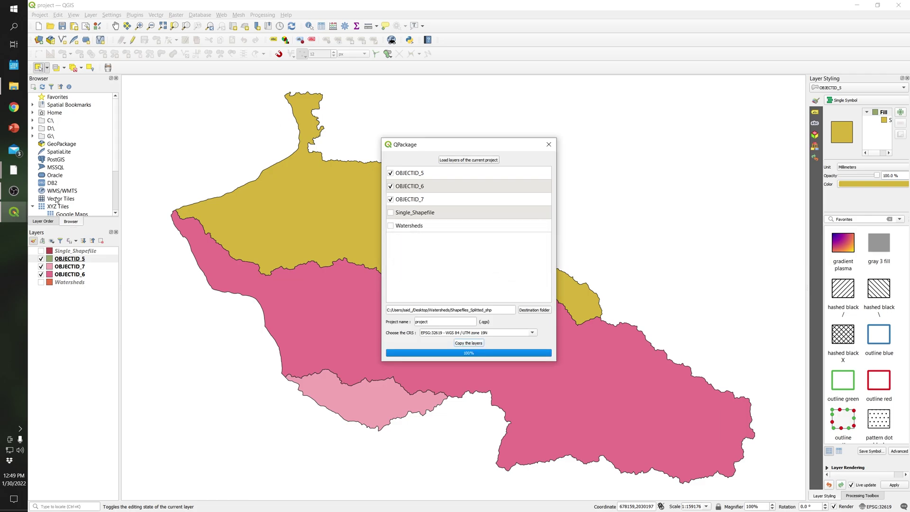
click(13, 86)
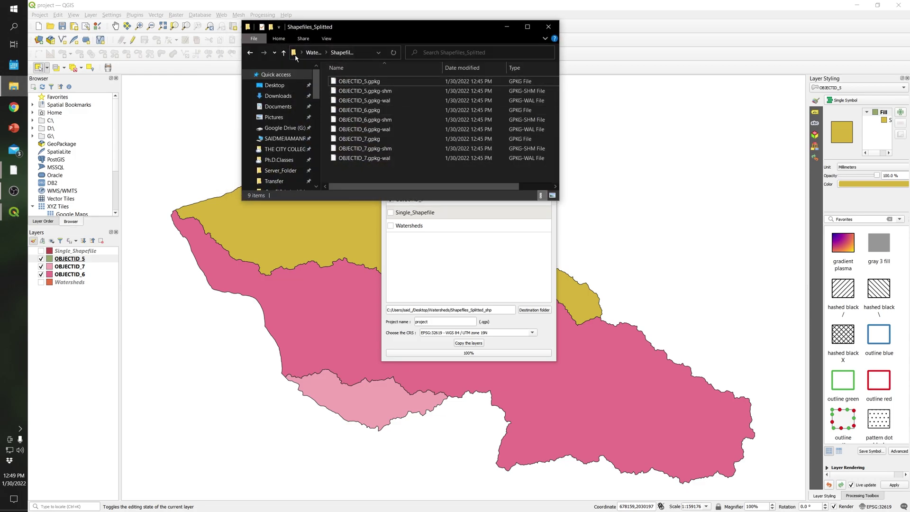
Move up to Watersheds and open the Shapefiles_Splitted_shp folder to its top
click(313, 52)
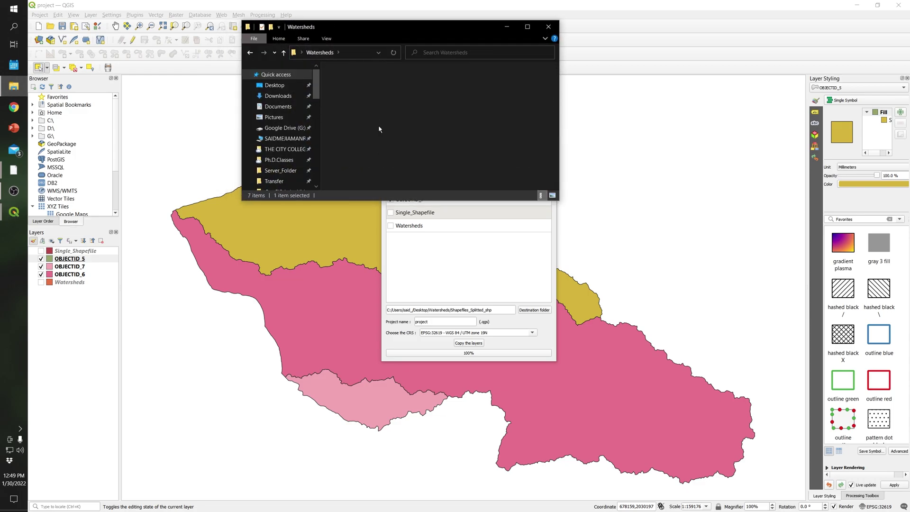
double_click(382, 83)
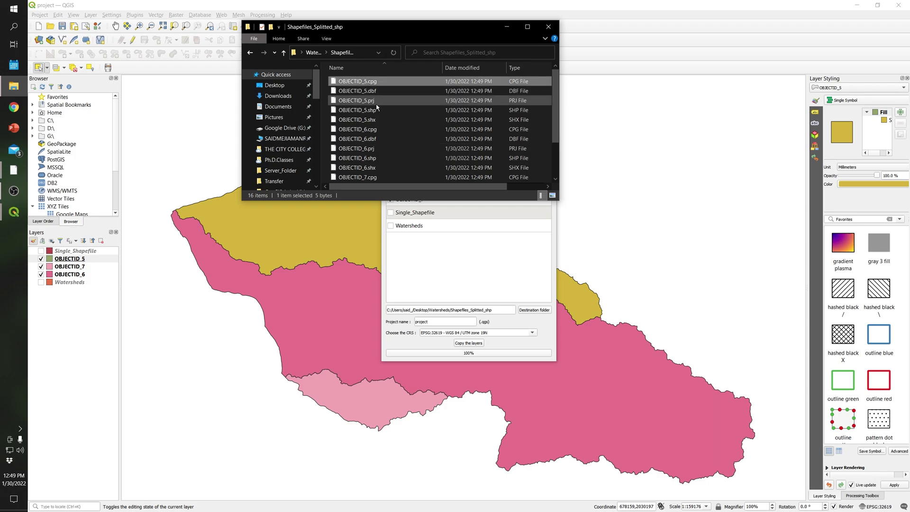
scroll(371, 152, down, 1)
click(372, 151)
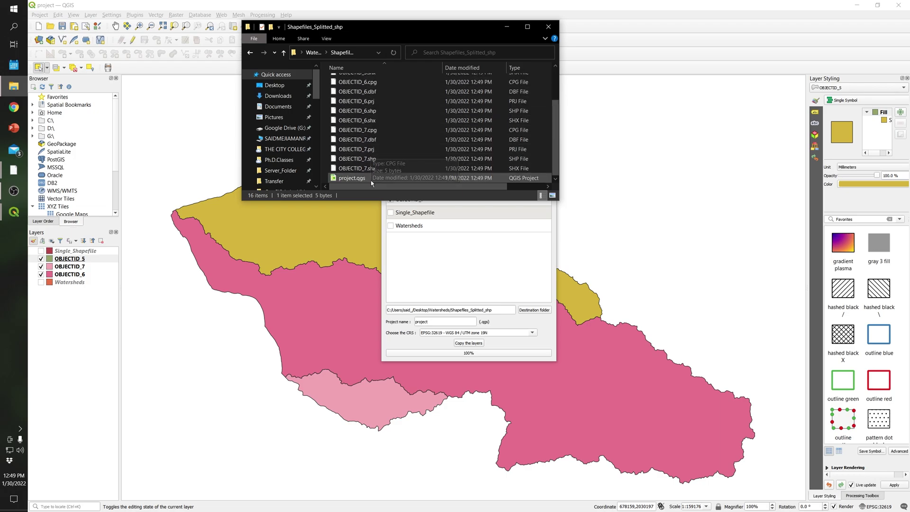
key(Home)
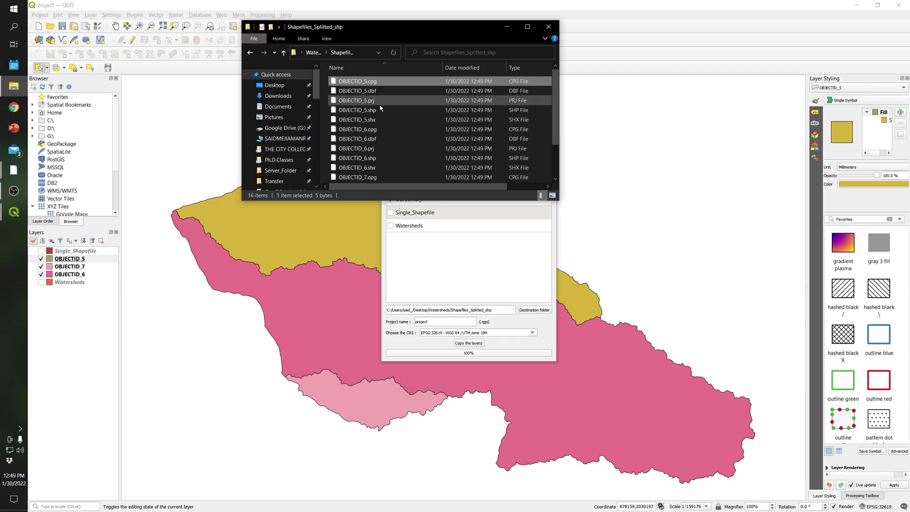
click(411, 111)
Drag OBJECTID_5.shp, OBJECTID_6.shp and OBJECTID_7.shp onto the QGIS map as layers
drag(375, 110, 687, 197)
scroll(369, 128, down, 1)
drag(368, 128, 575, 209)
scroll(364, 161, down, 1)
drag(364, 161, 573, 263)
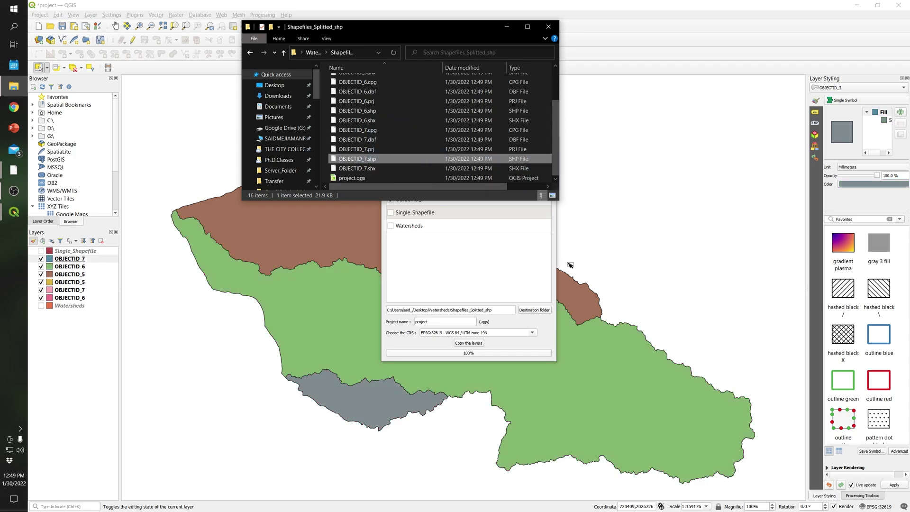
click(365, 179)
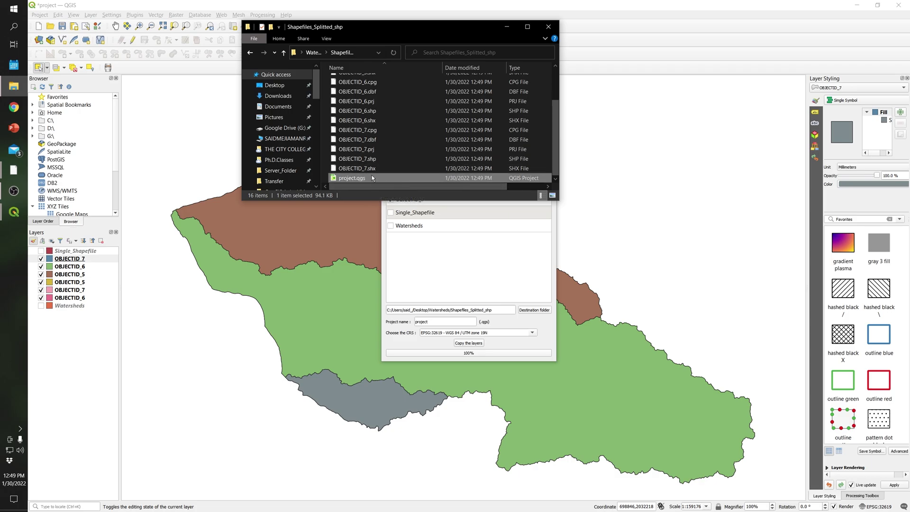